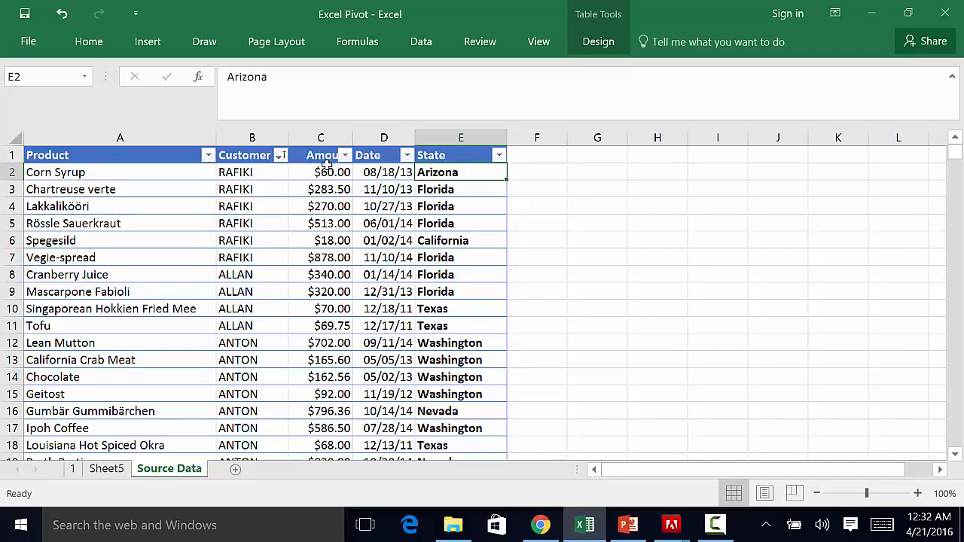
# Review the Date and State columns of the source data and switch to the pivot table on Sheet5.
pyautogui.click(377, 172)
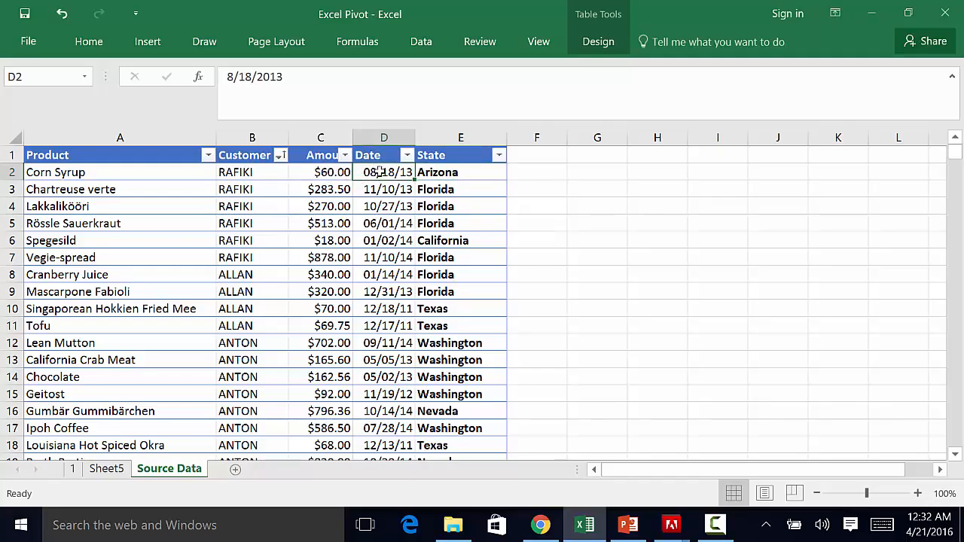
pyautogui.click(443, 173)
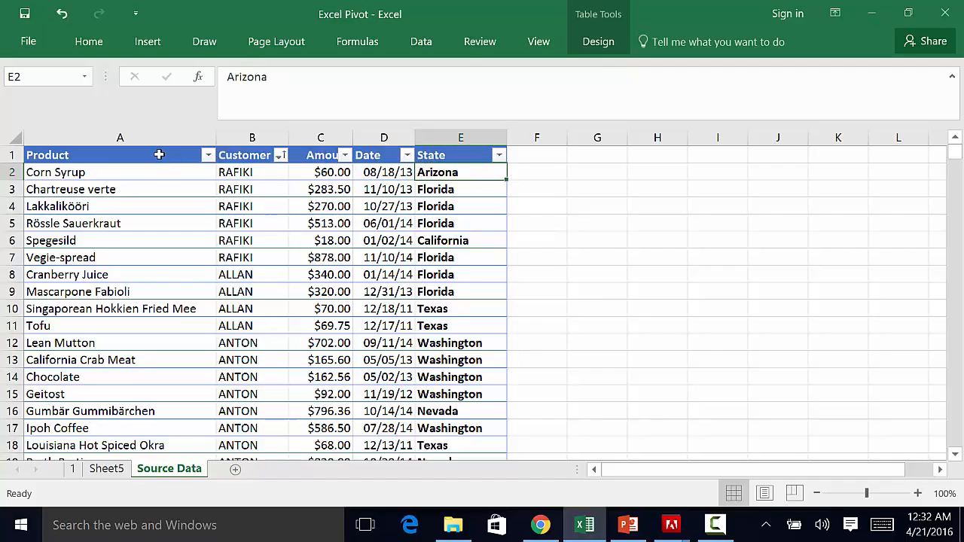
pyautogui.click(106, 468)
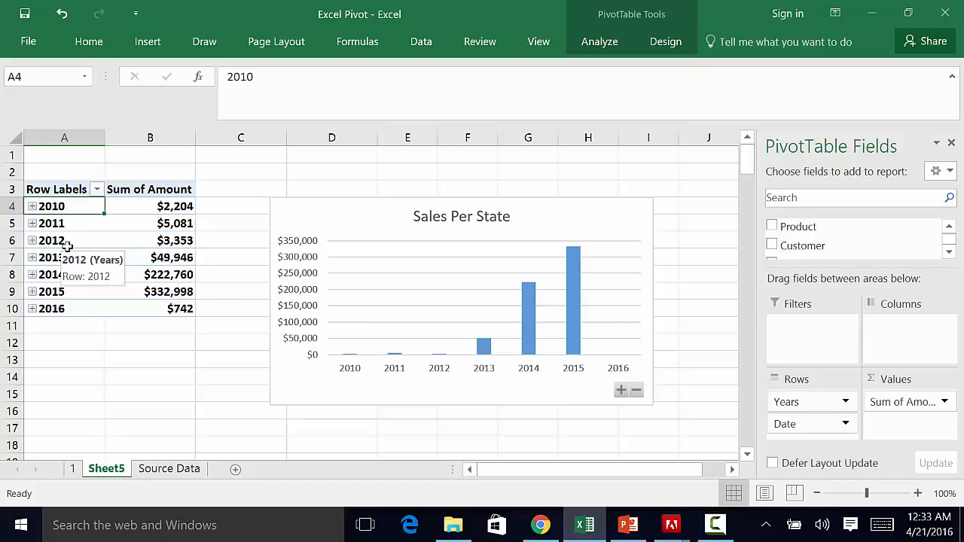
# Expand 2010 into quarters, add the Customer field below Date in the pivot table rows, and collapse the Qtr3 customer list.
pyautogui.click(31, 206)
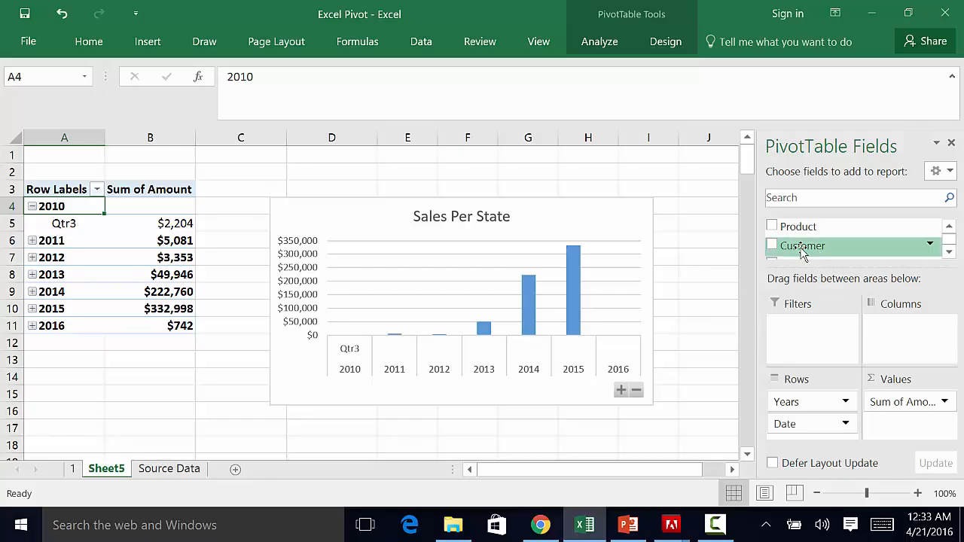
pyautogui.moveTo(803, 250); pyautogui.dragTo(814, 441)
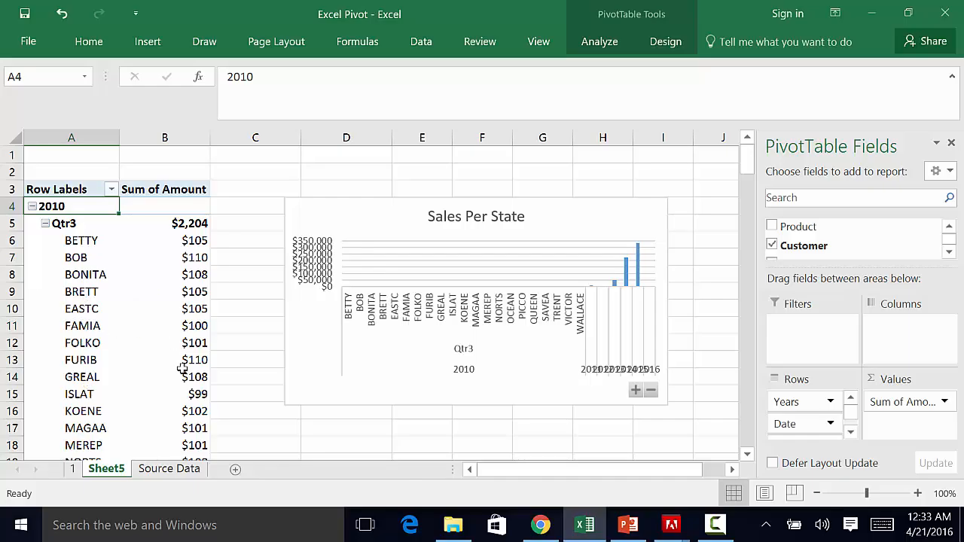
pyautogui.click(45, 224)
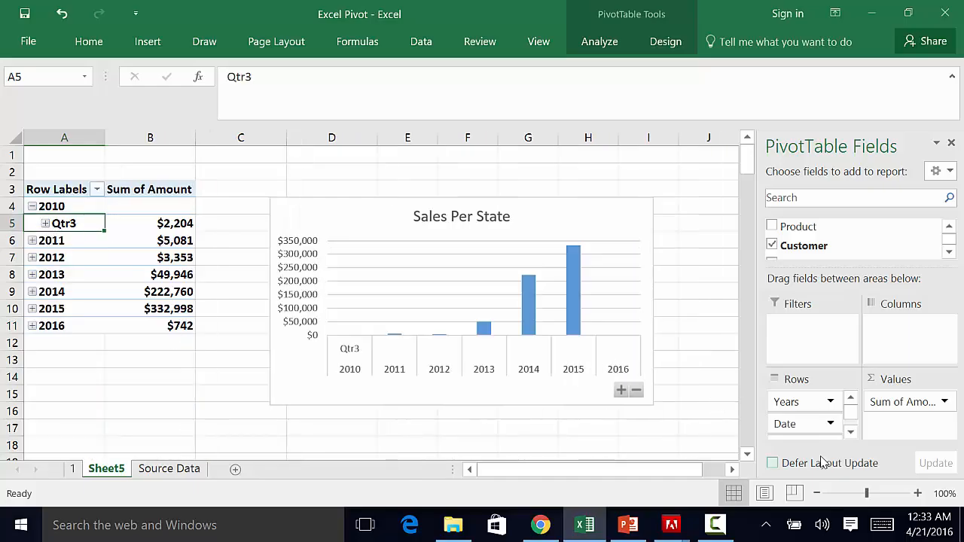
# Remove the Customer field from the pivot table rows and collapse the 2010 group.
pyautogui.click(850, 432)
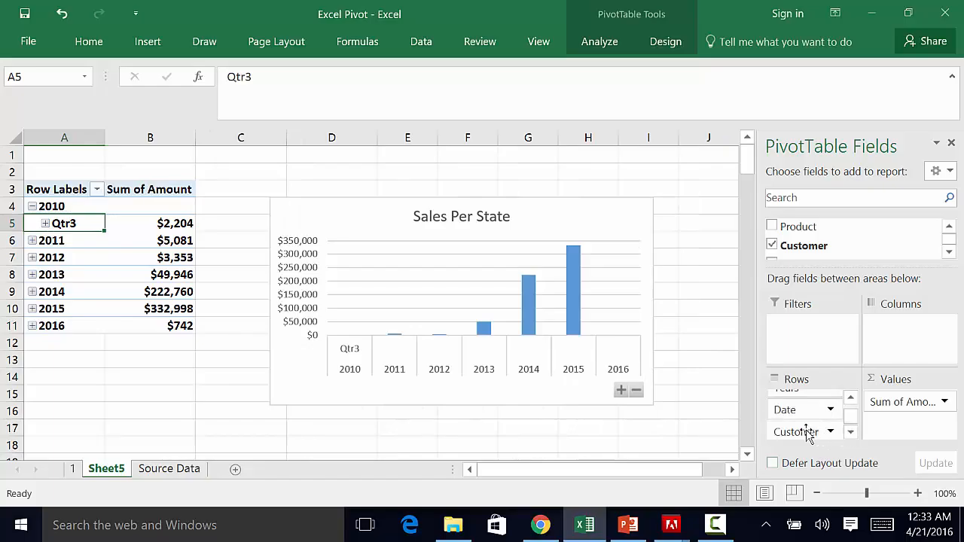
pyautogui.moveTo(810, 431); pyautogui.dragTo(818, 243)
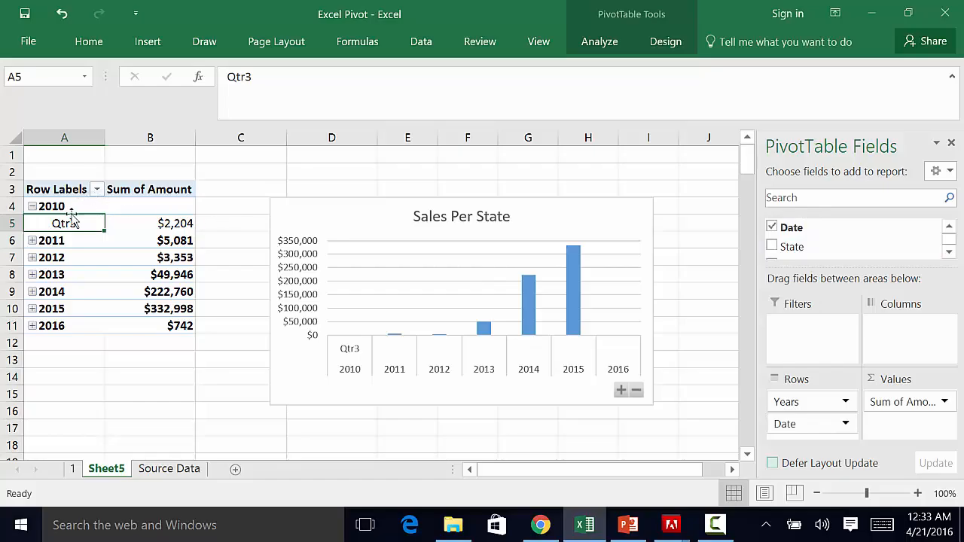
pyautogui.click(32, 206)
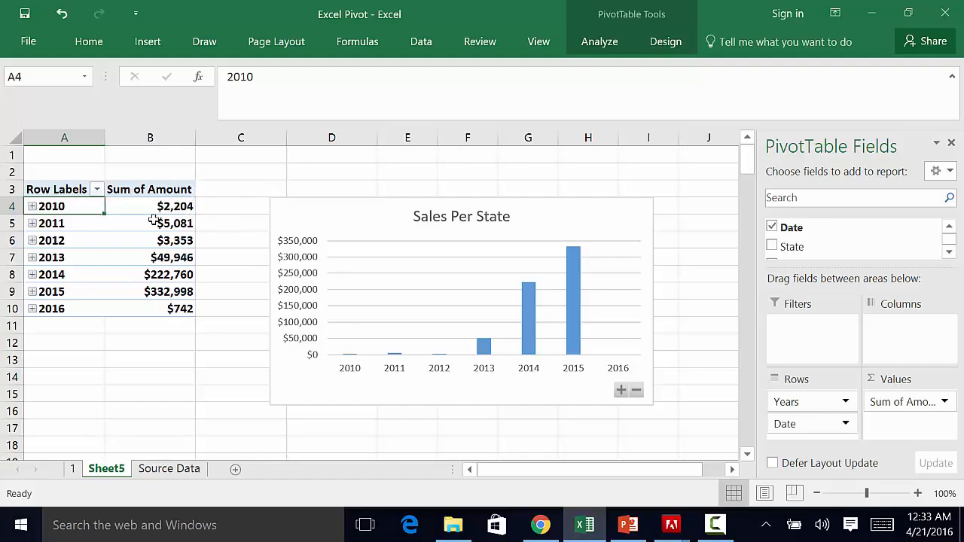
# Change the value field settings to summarize Amount by Average.
pyautogui.moveTo(175, 206)
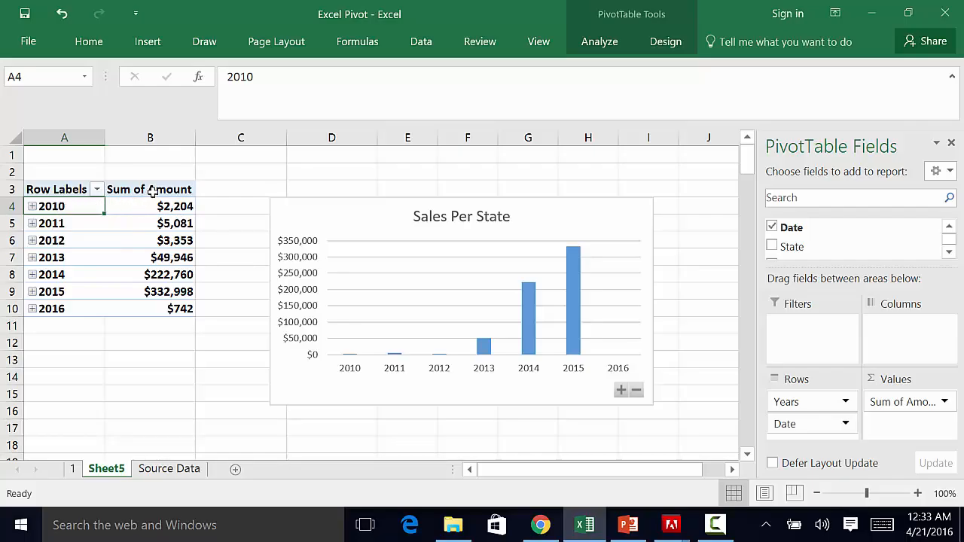
pyautogui.click(944, 402)
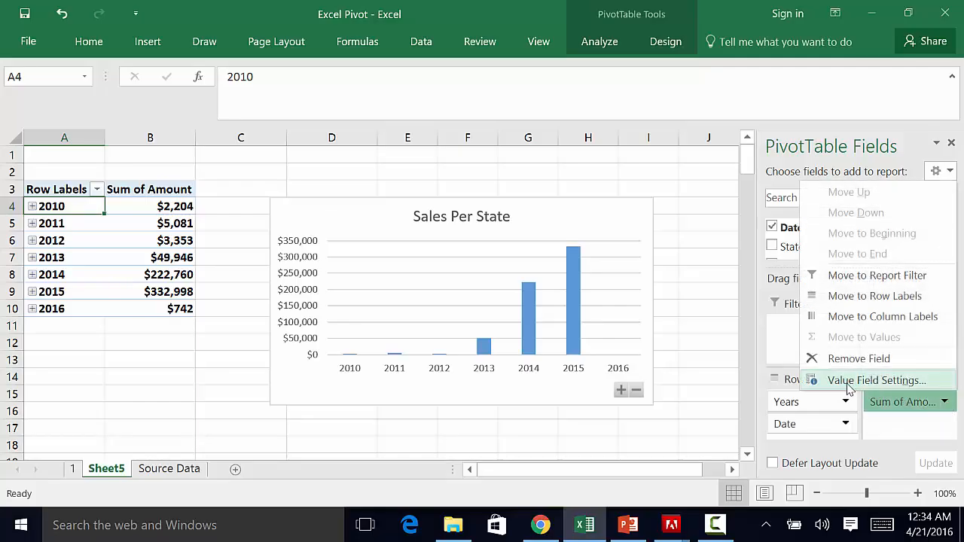
pyautogui.click(884, 384)
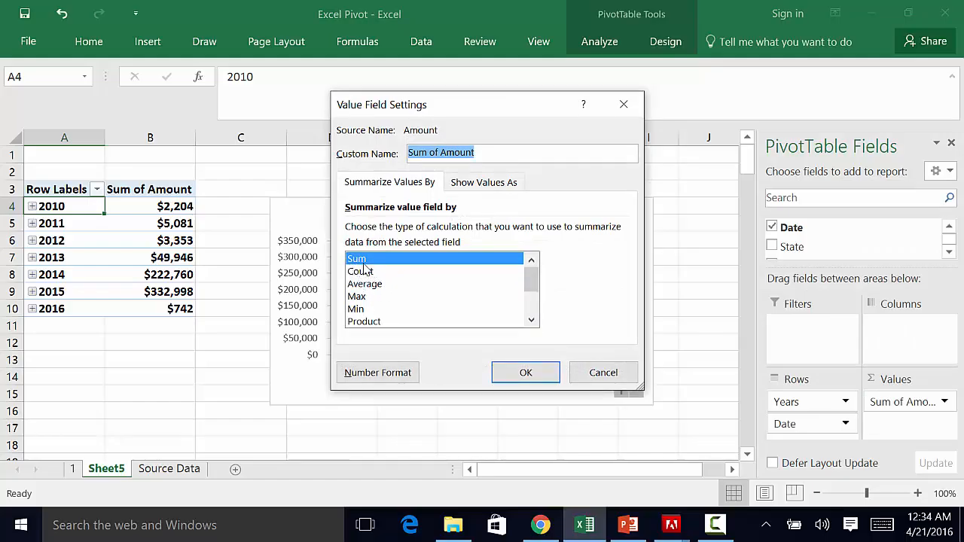
pyautogui.doubleClick(371, 290)
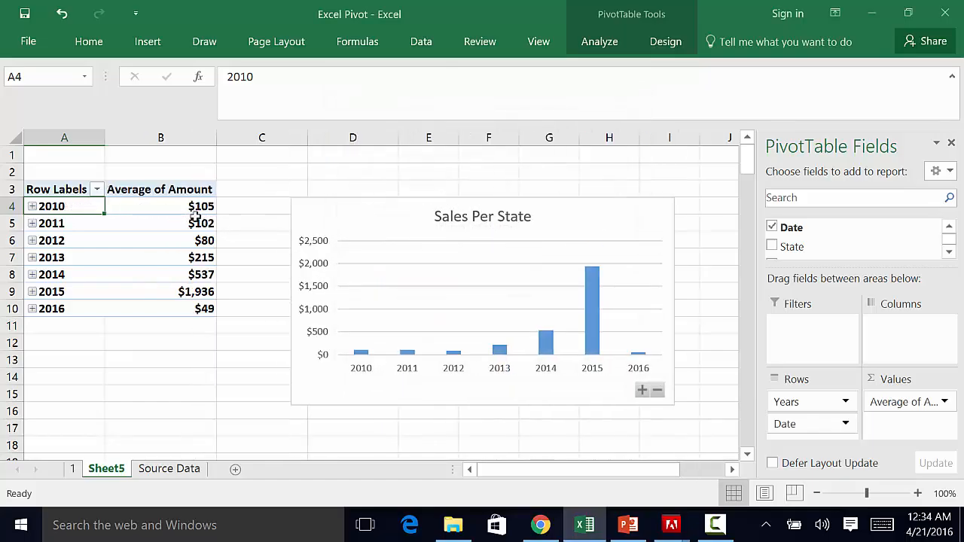
# Expand 2010 to its quarters and add the Customer field below Date in the pivot table rows.
pyautogui.moveTo(201, 213)
pyautogui.click(32, 206)
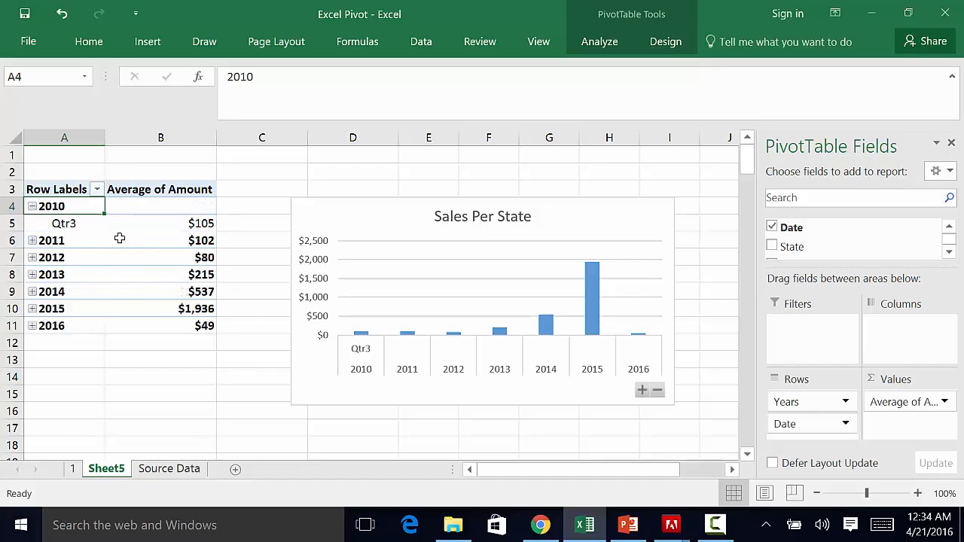
pyautogui.moveTo(201, 230)
pyautogui.click(948, 253)
pyautogui.click(948, 253)
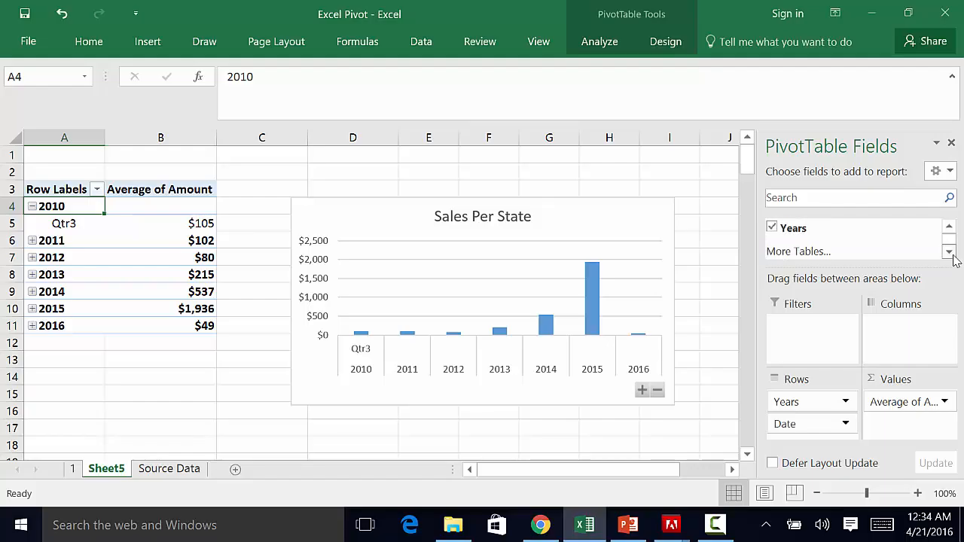
pyautogui.click(948, 228)
pyautogui.click(949, 227)
pyautogui.click(948, 227)
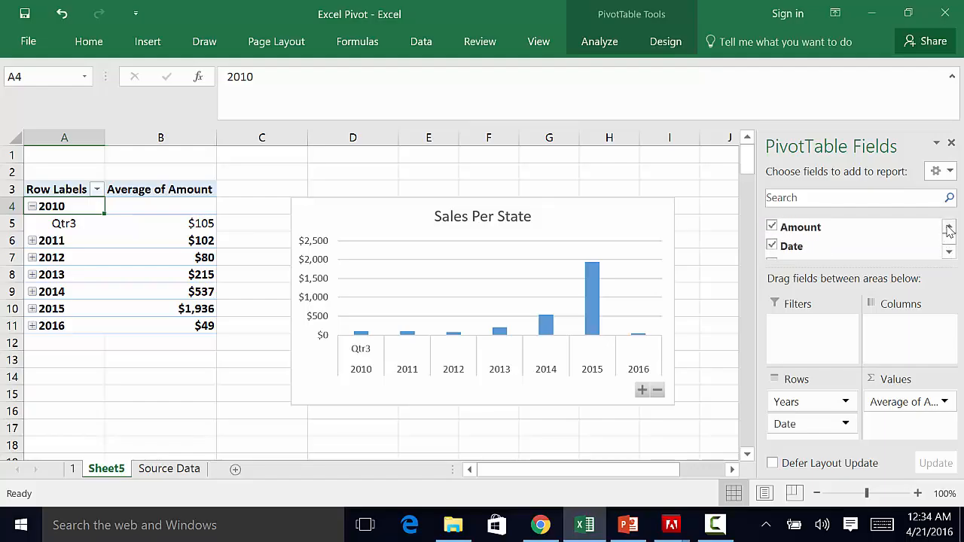
pyautogui.click(948, 228)
pyautogui.click(948, 227)
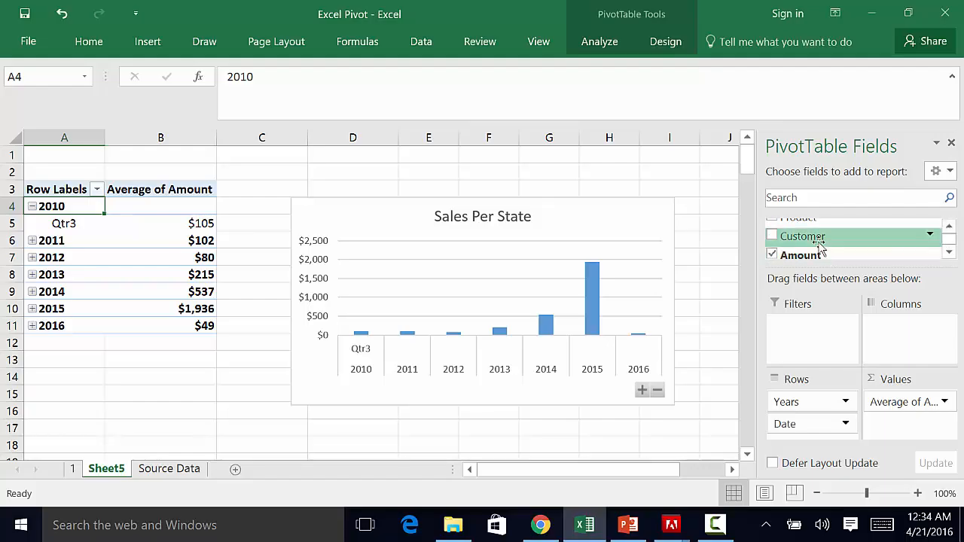
pyautogui.moveTo(820, 248); pyautogui.dragTo(832, 436)
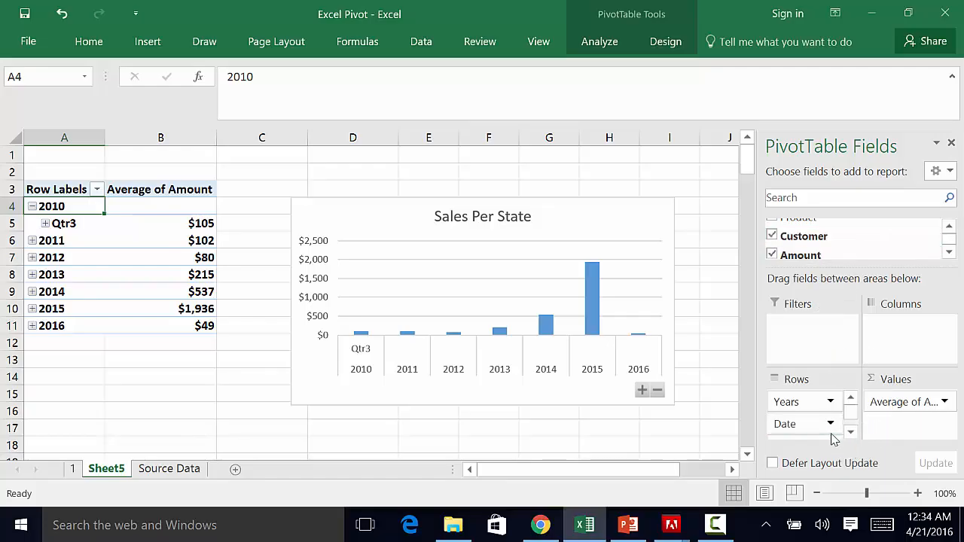
# Expand Qtr3 of 2010 to examine the average amount per customer, and collapse it again.
pyautogui.click(45, 224)
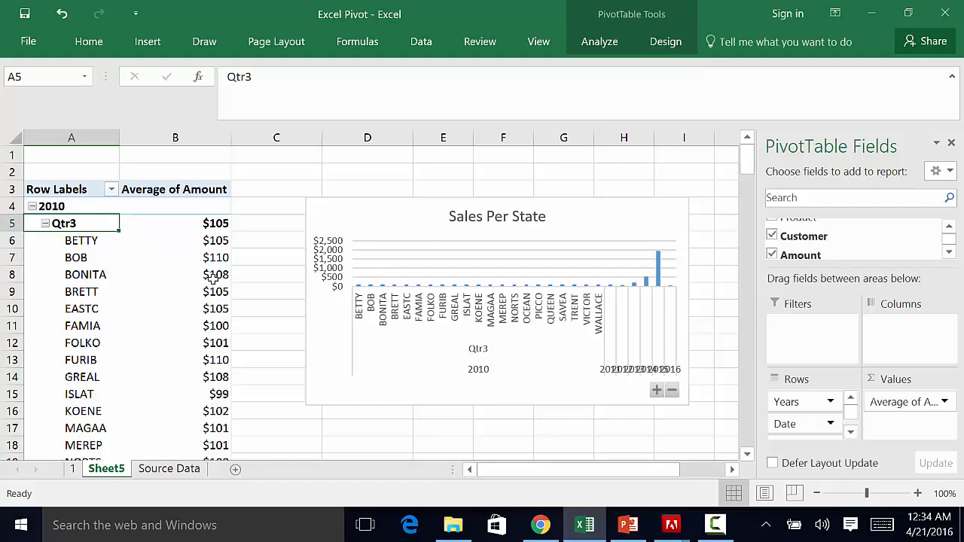
pyautogui.moveTo(214, 226)
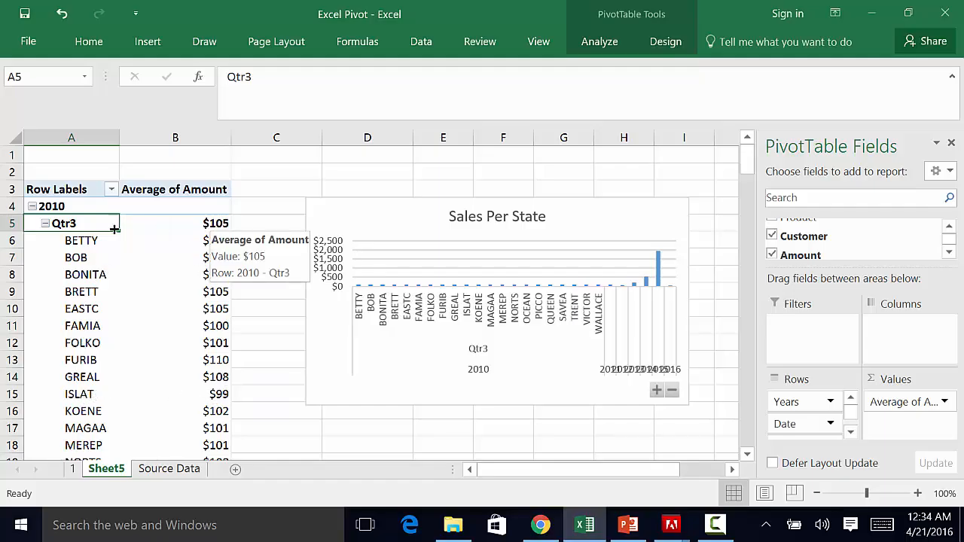
pyautogui.click(45, 223)
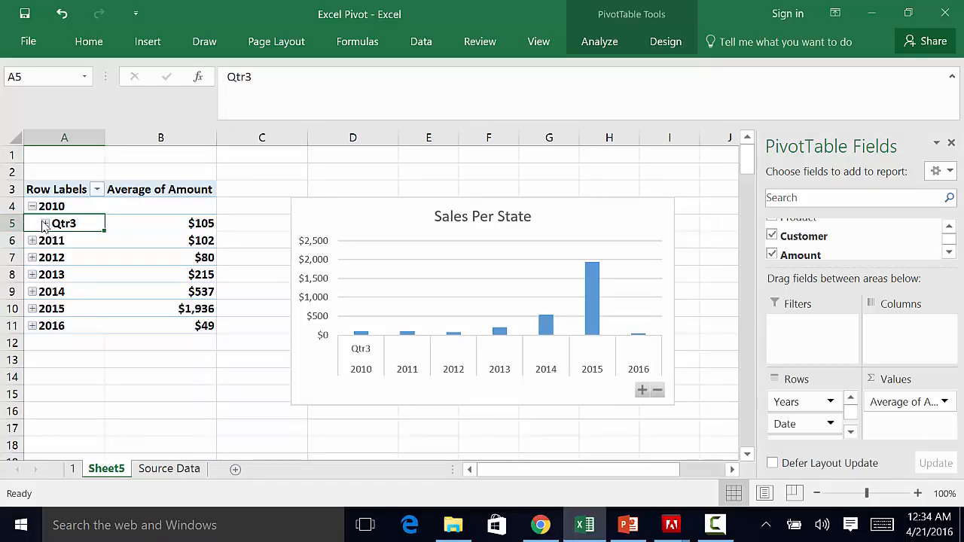
pyautogui.click(45, 224)
pyautogui.click(45, 224)
# Take the Customer field back out of the pivot table rows and collapse 2010 to the yearly level.
pyautogui.click(850, 432)
pyautogui.moveTo(813, 435); pyautogui.dragTo(832, 241)
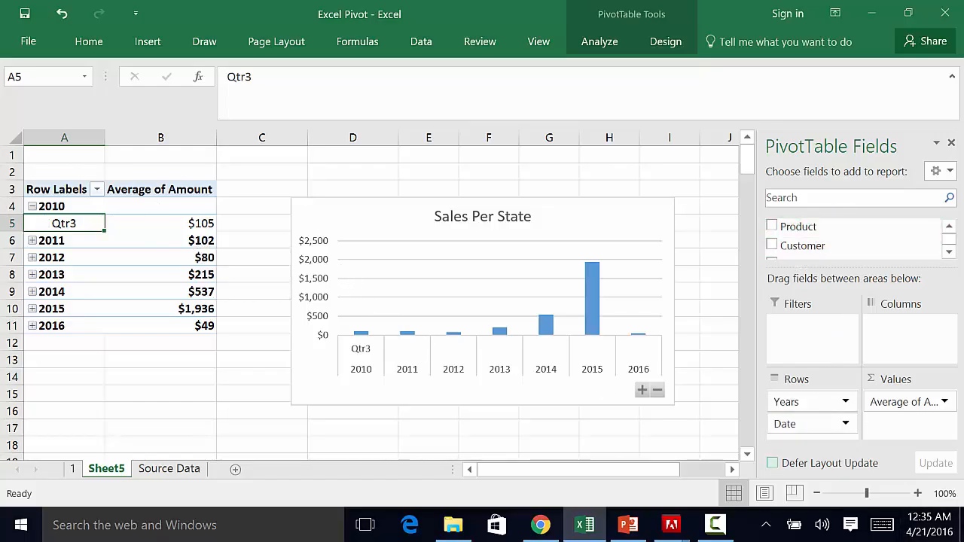
pyautogui.click(31, 211)
pyautogui.click(32, 207)
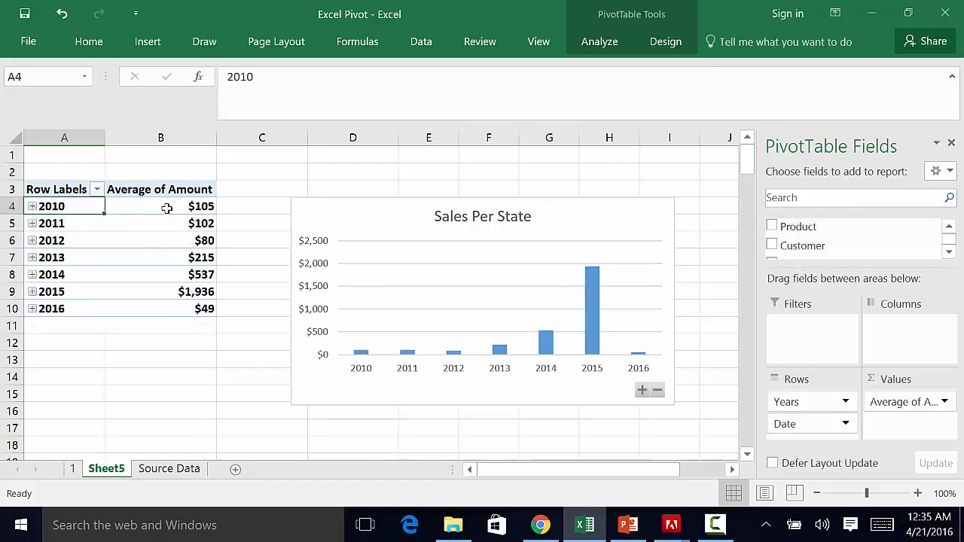
# Set the Amount value field to be summarized by Count.
pyautogui.click(186, 191)
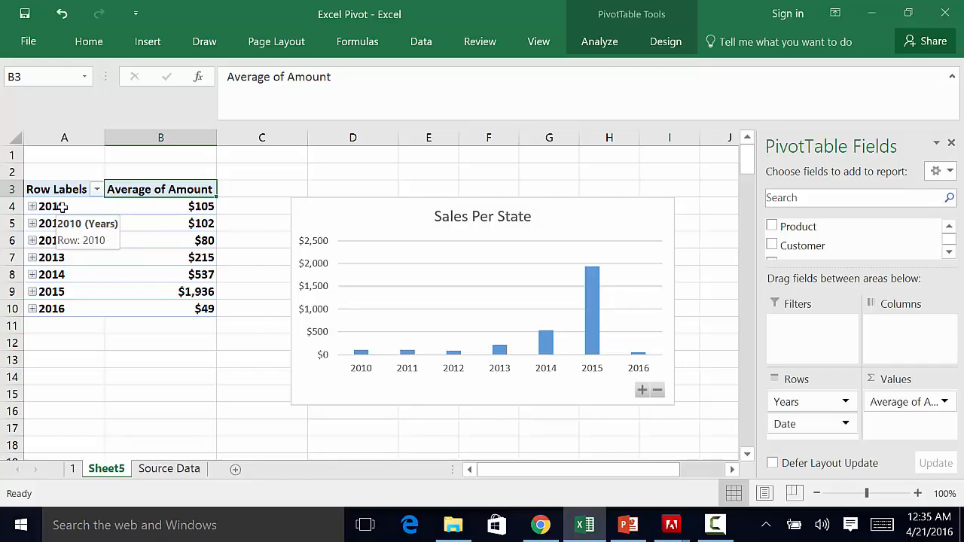
pyautogui.click(945, 403)
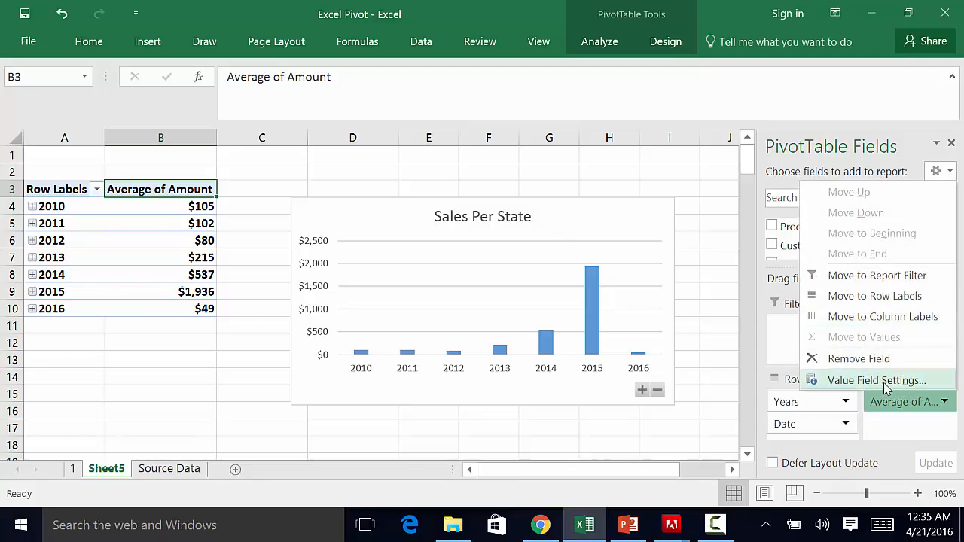
pyautogui.click(877, 380)
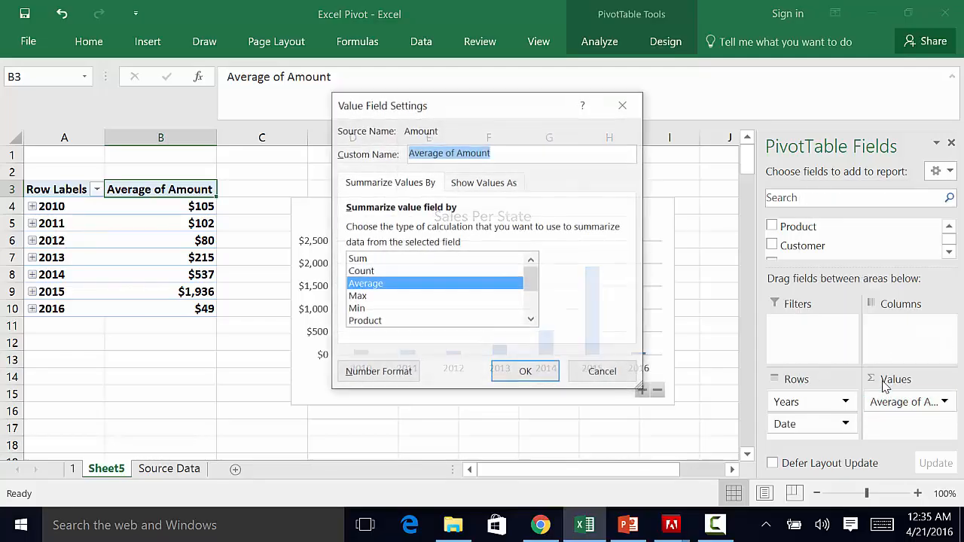
pyautogui.click(365, 273)
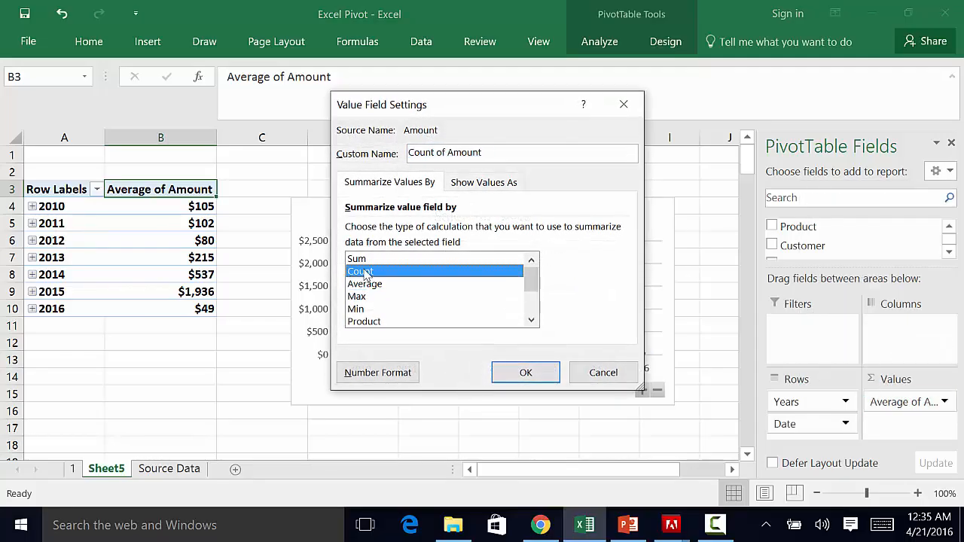
pyautogui.click(529, 372)
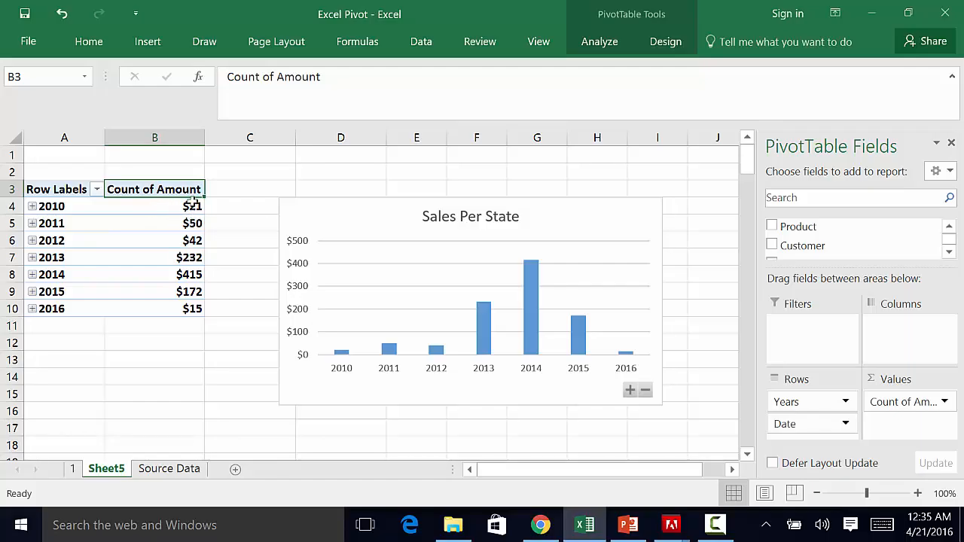
# Format column B with the Number category and 0 decimal places to remove the currency format from the counts.
pyautogui.click(188, 144)
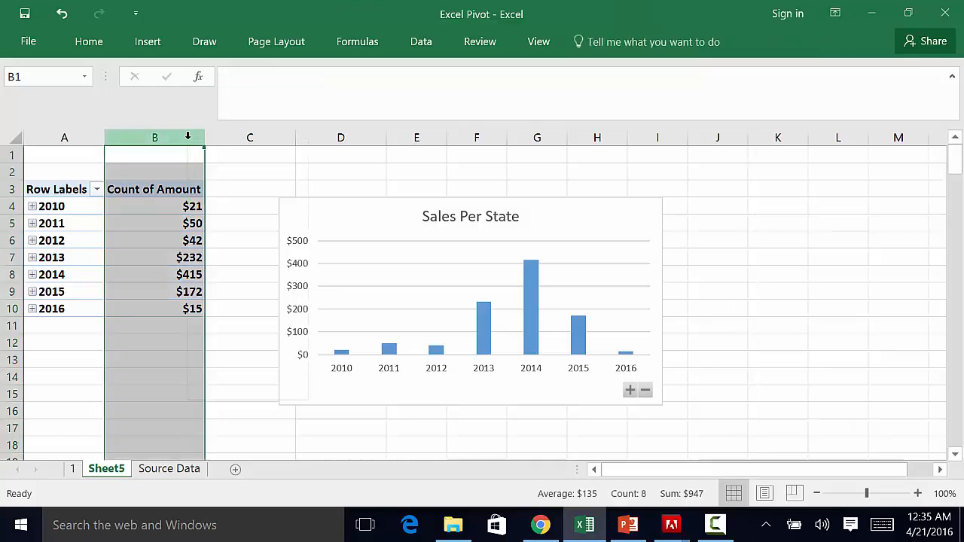
pyautogui.rightClick(188, 143)
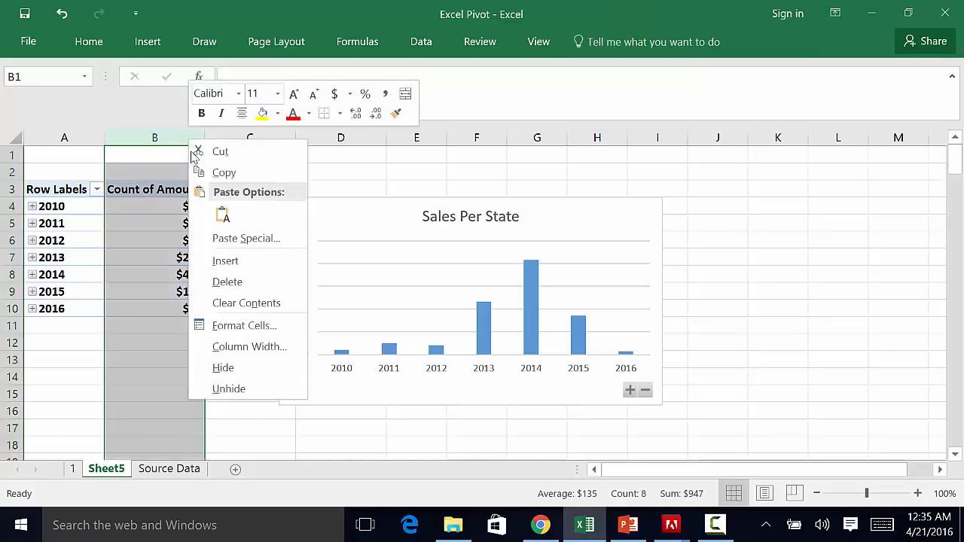
pyautogui.click(242, 325)
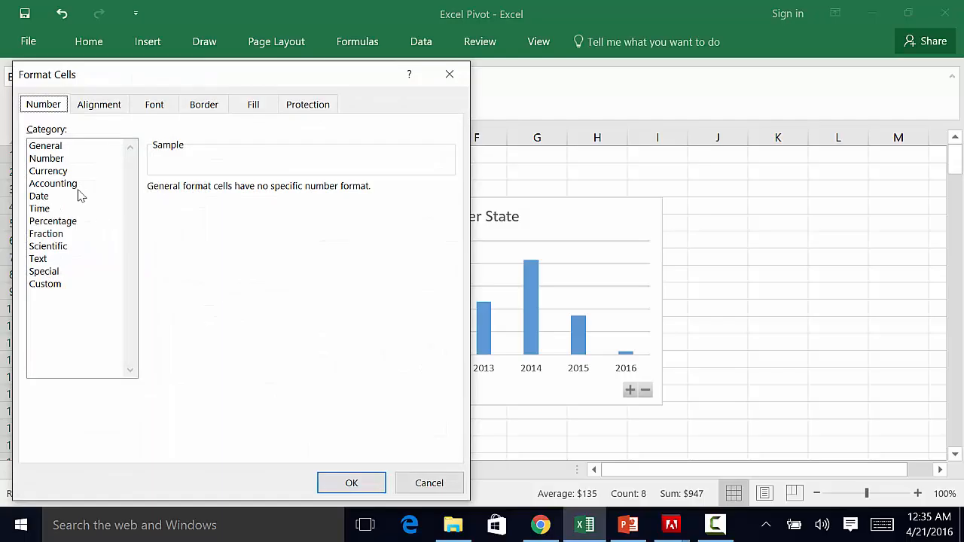
pyautogui.click(54, 159)
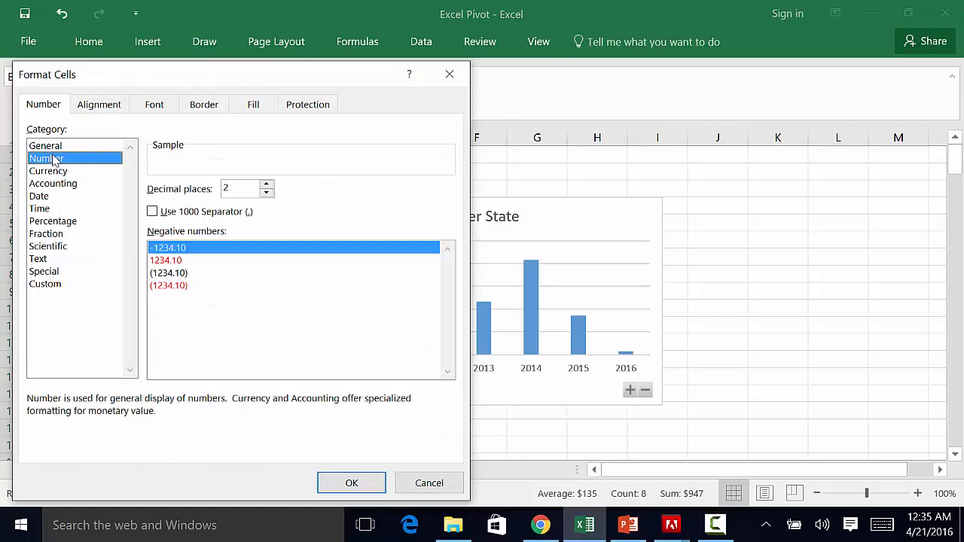
pyautogui.click(266, 193)
pyautogui.click(267, 194)
pyautogui.click(348, 482)
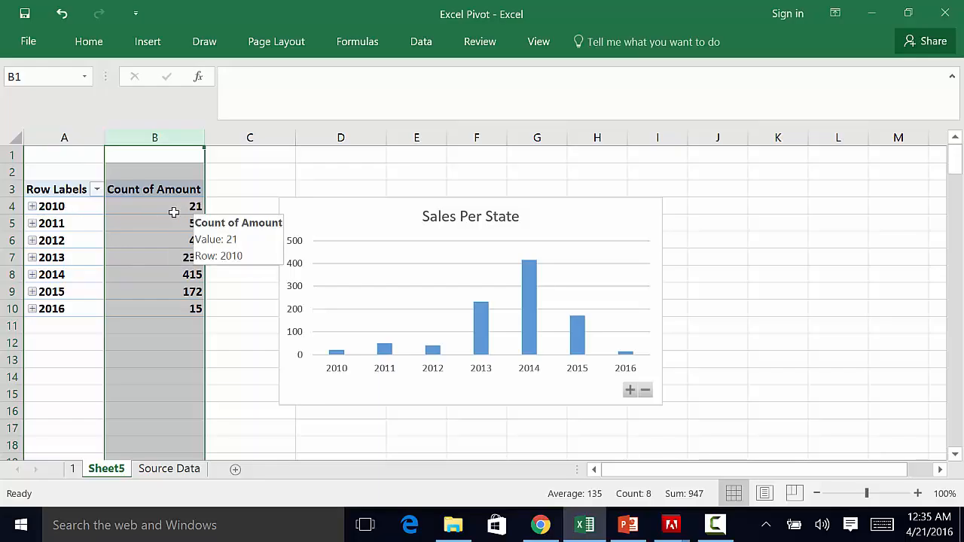
# Expand the 2010 and 2011 groups to show the count of amounts per quarter.
pyautogui.click(32, 206)
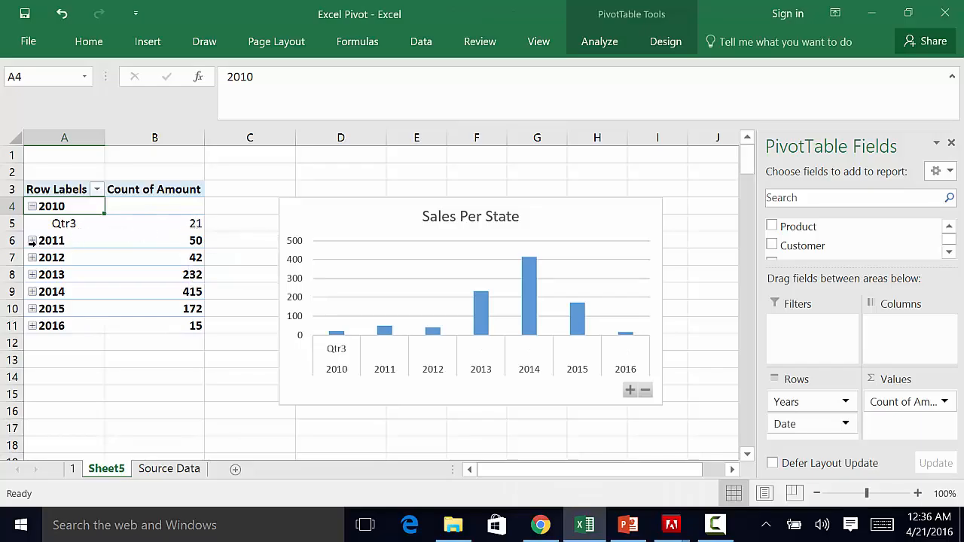
pyautogui.click(33, 241)
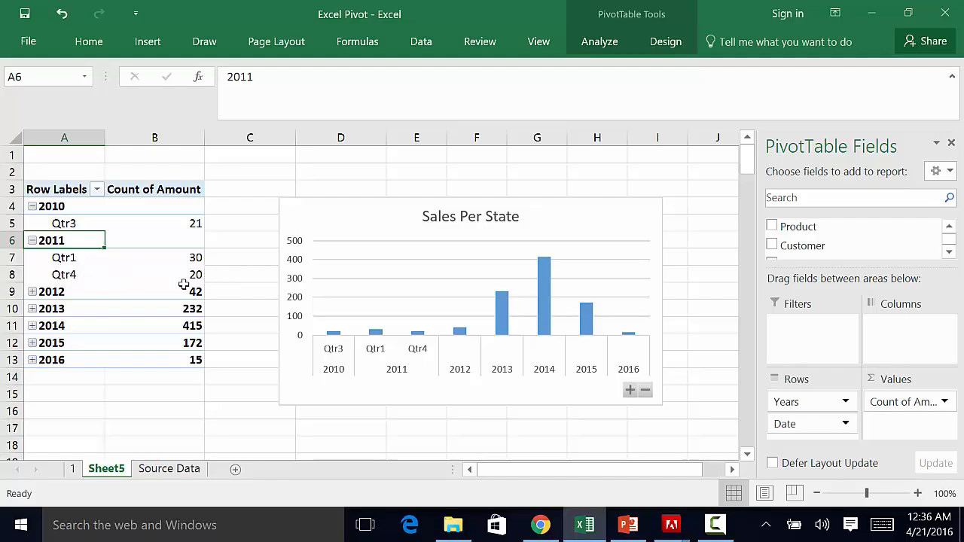
# Collapse the 2011 and 2010 groups back to the yearly level.
pyautogui.click(32, 241)
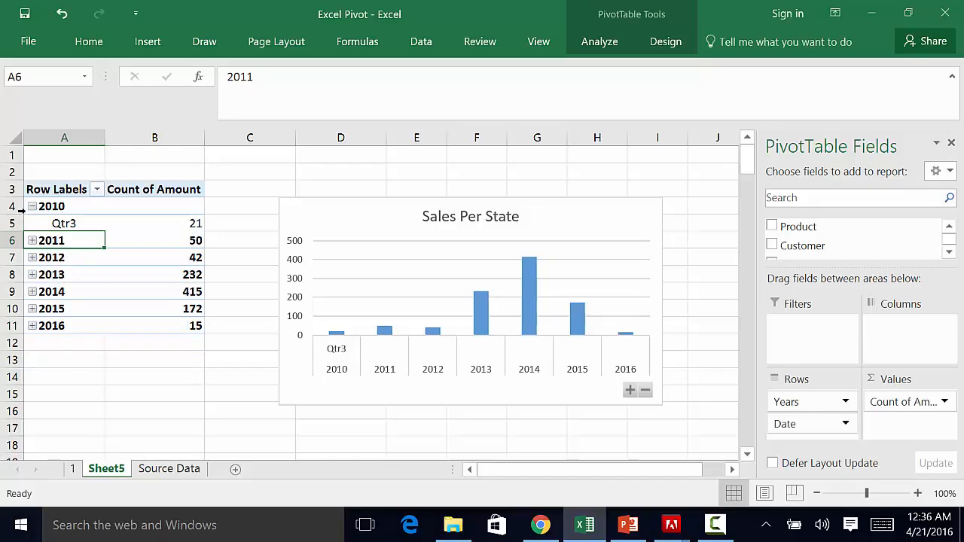
pyautogui.click(32, 207)
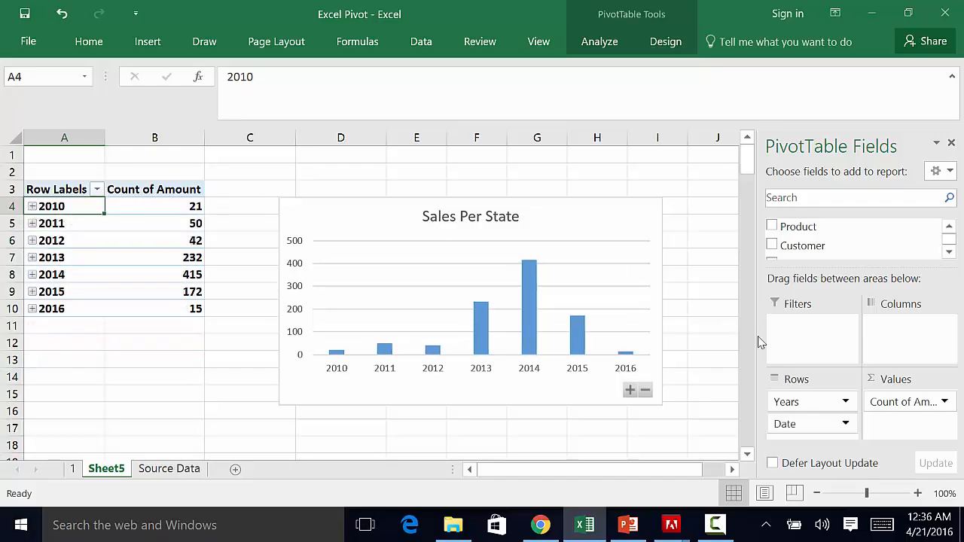
# Set the Amount value field to be summarized by Sum after looking through the other available calculation types.
pyautogui.click(186, 193)
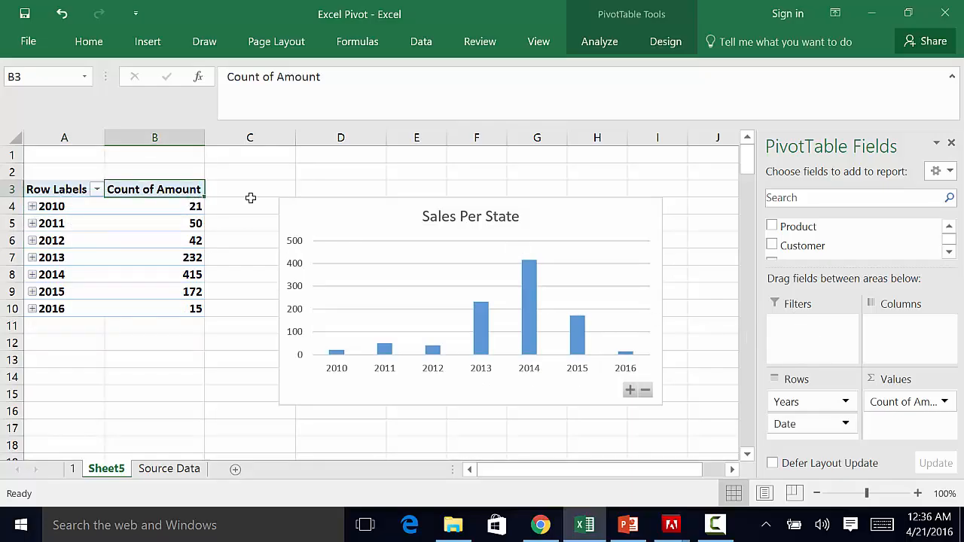
pyautogui.click(943, 401)
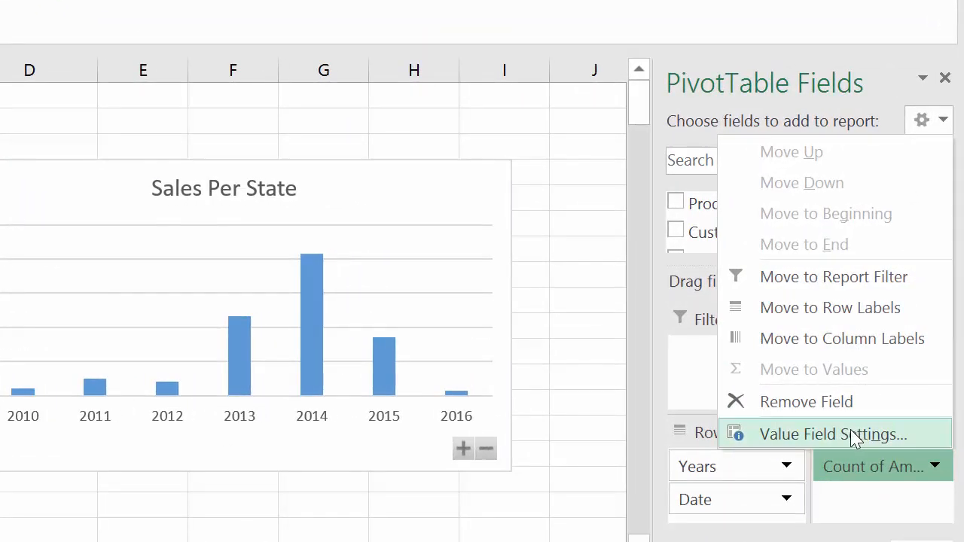
pyautogui.click(854, 434)
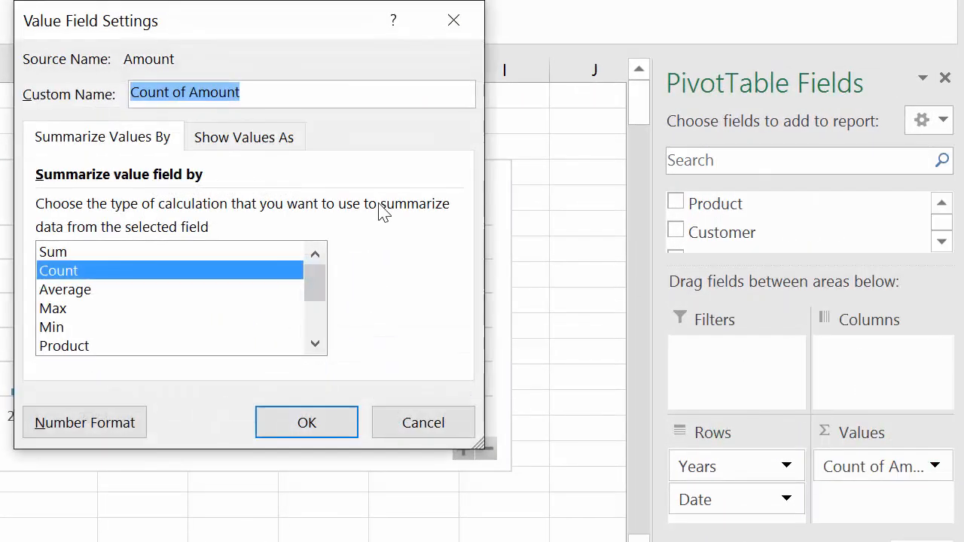
pyautogui.click(97, 253)
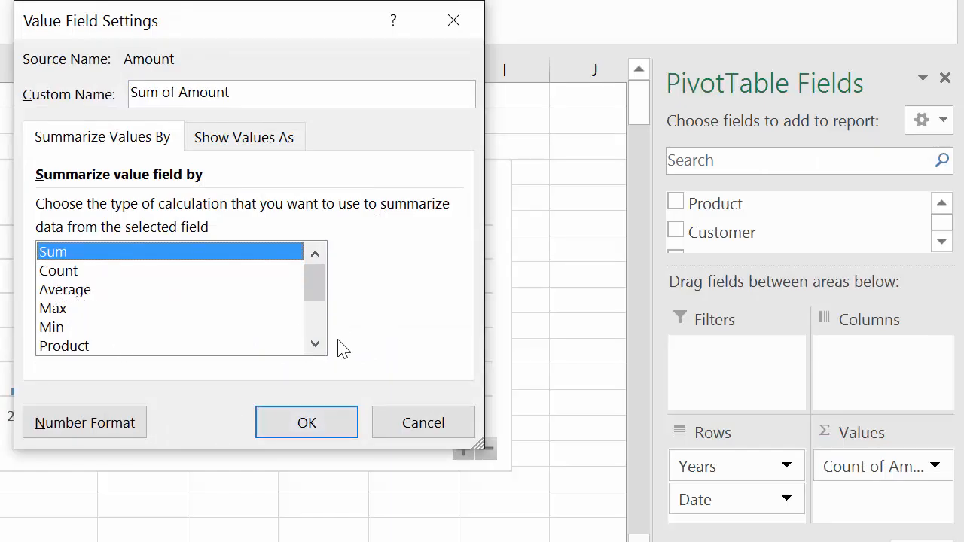
pyautogui.click(314, 344)
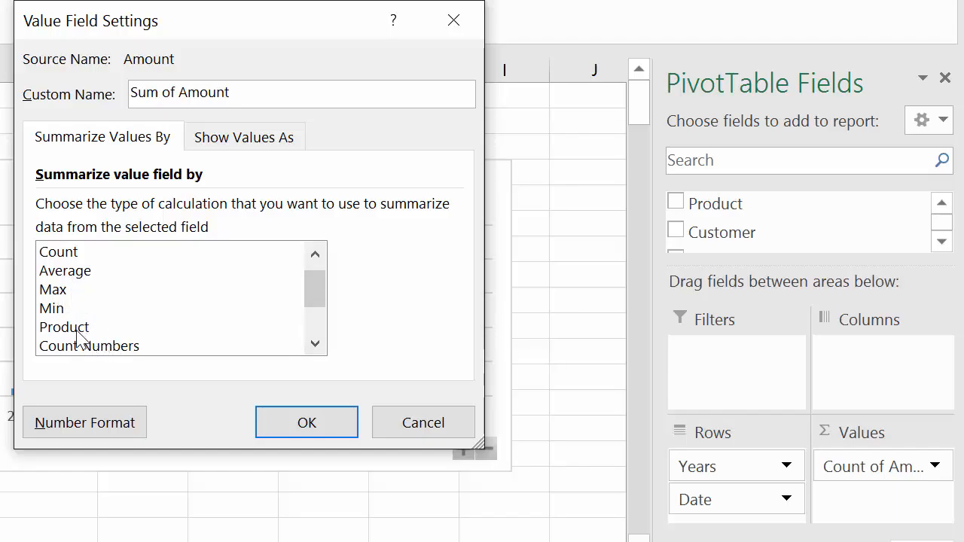
pyautogui.click(315, 343)
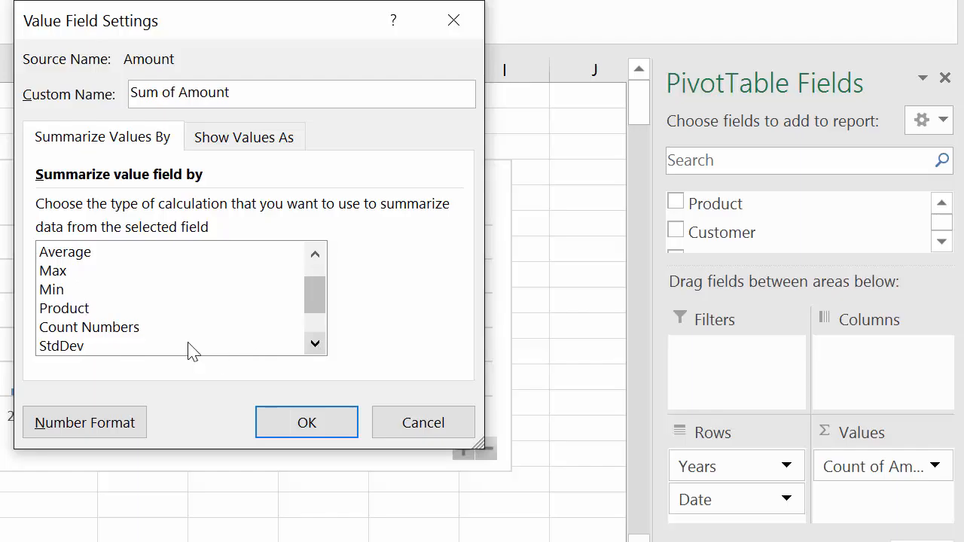
pyautogui.click(314, 343)
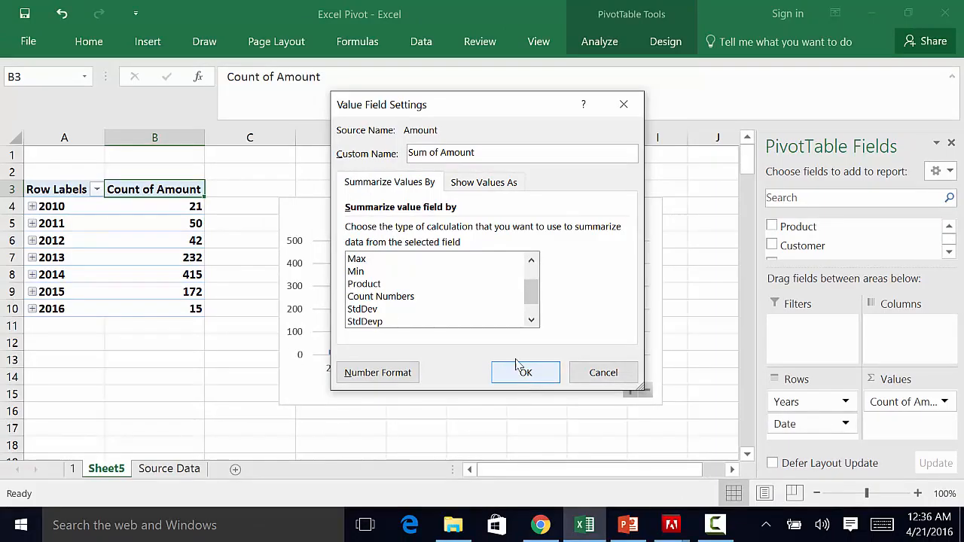
pyautogui.click(526, 373)
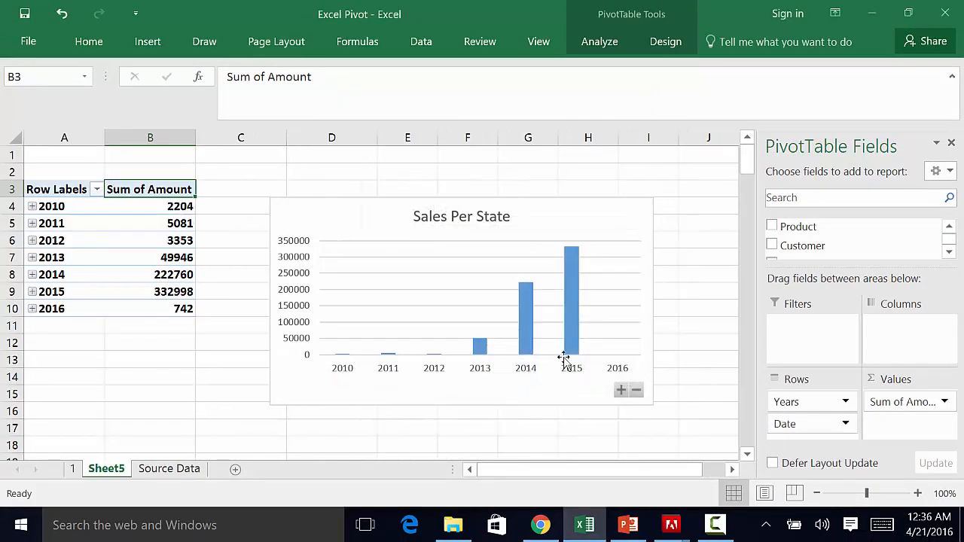
# Set the pivot table's report layout to Outline Form and move the Sales Per State chart clear of the widened table.
pyautogui.click(221, 201)
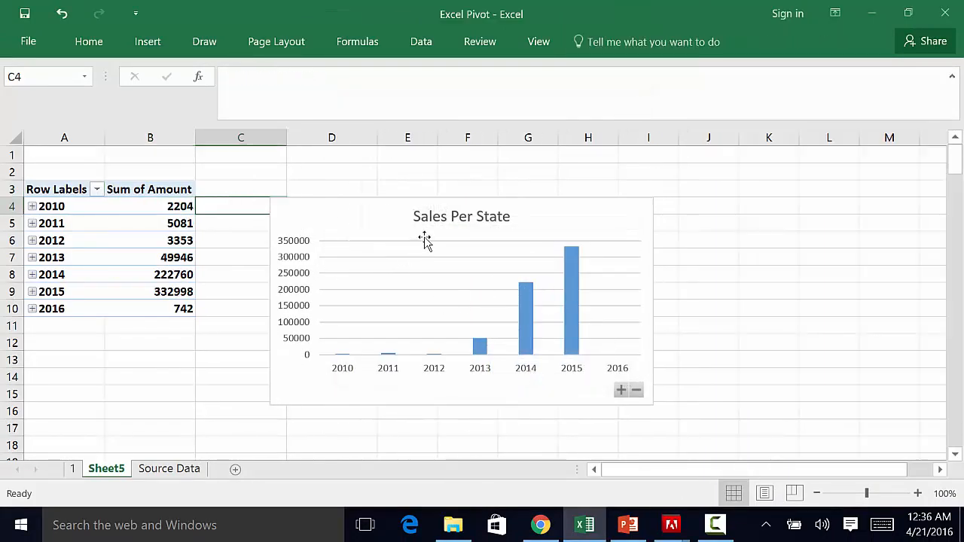
pyautogui.click(450, 269)
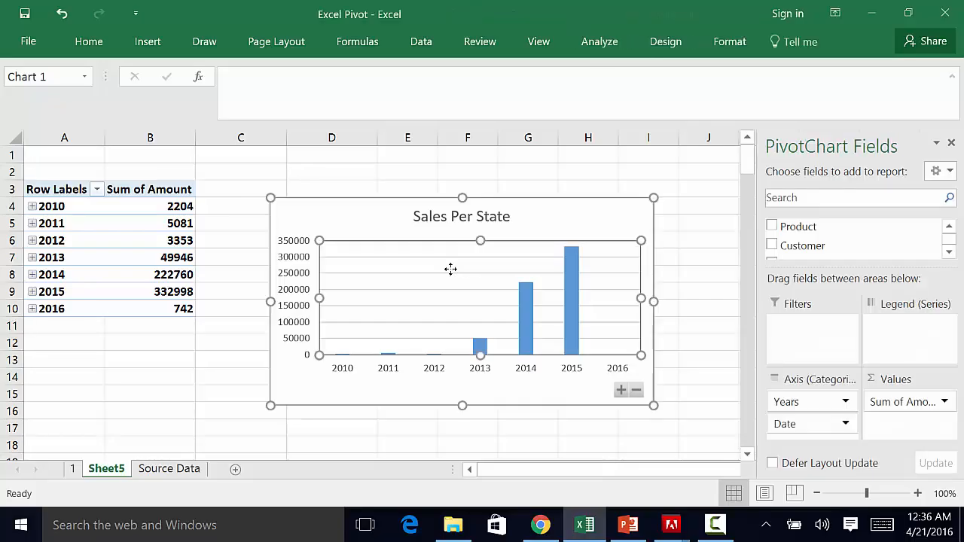
pyautogui.click(144, 223)
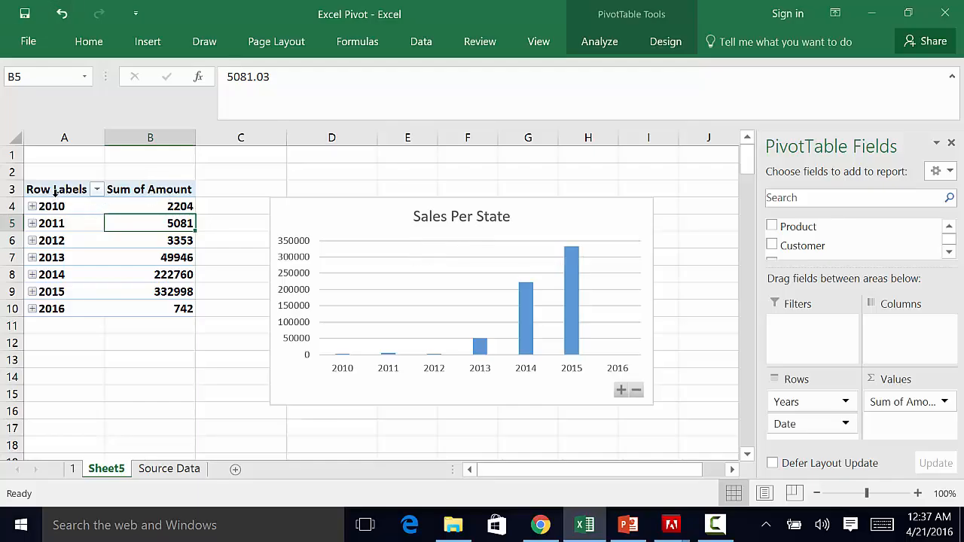
pyautogui.moveTo(45, 192); pyautogui.dragTo(184, 305)
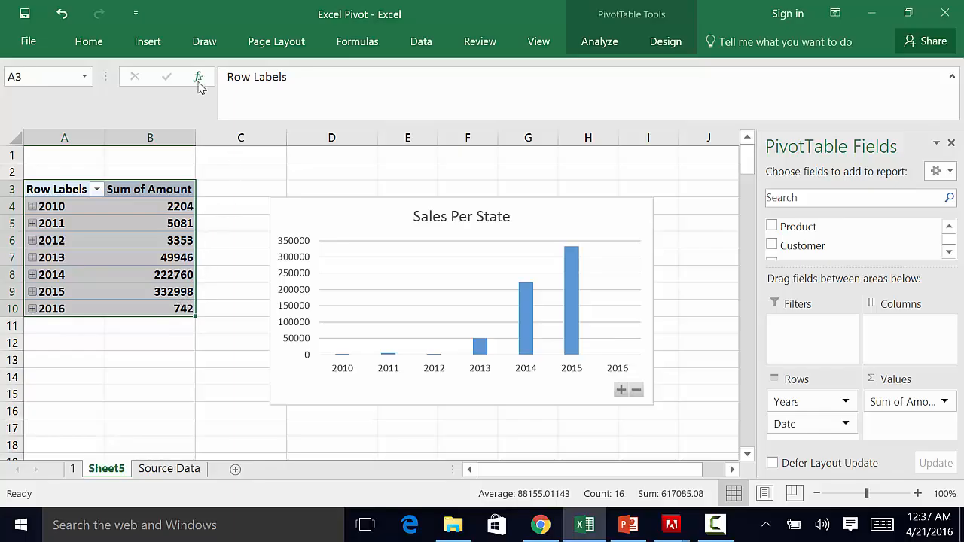
pyautogui.click(672, 43)
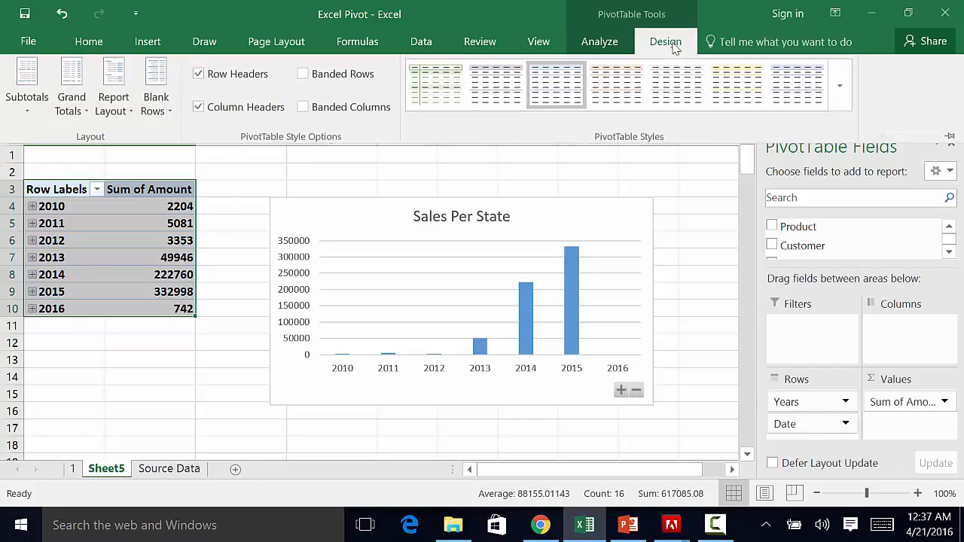
pyautogui.click(130, 124)
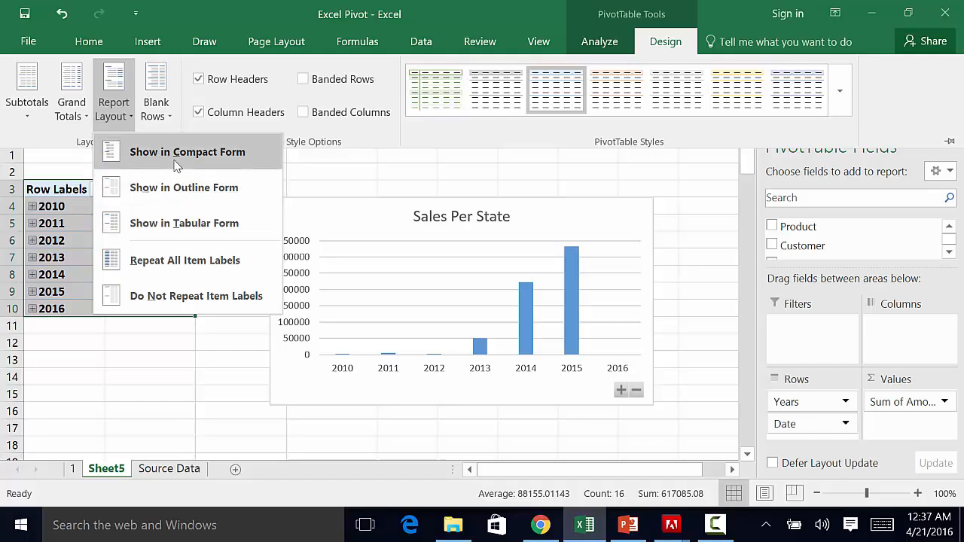
pyautogui.click(131, 194)
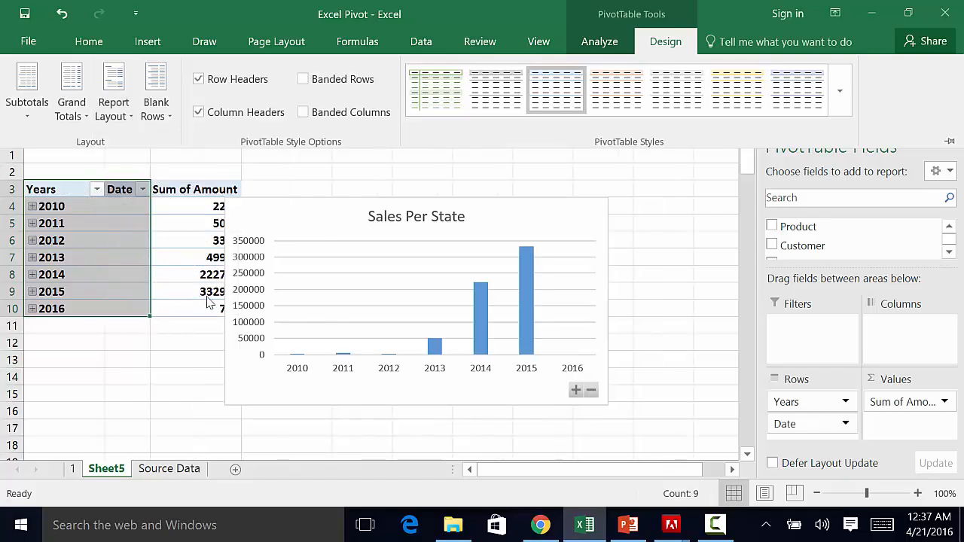
pyautogui.click(315, 252)
pyautogui.moveTo(316, 211); pyautogui.dragTo(412, 225)
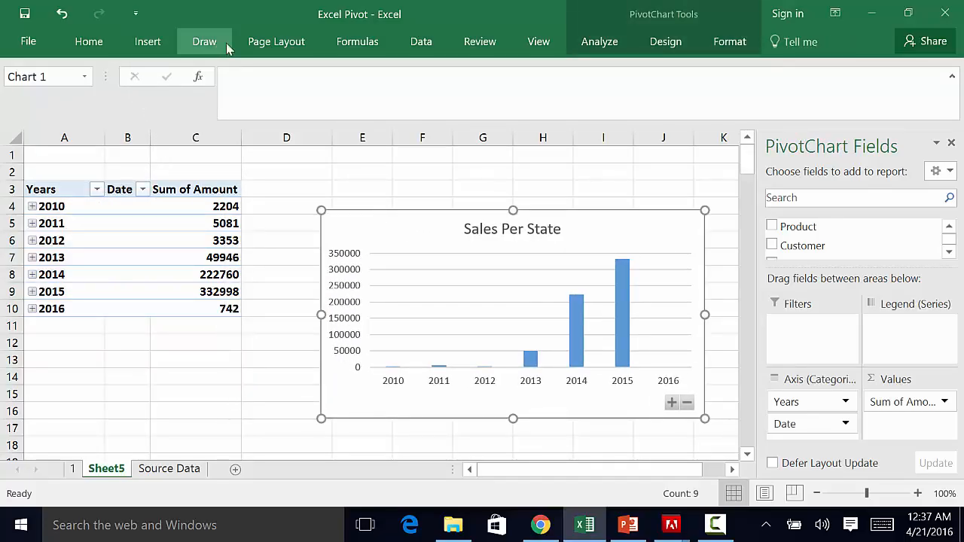
# Change the pivot table's report layout to Tabular Form.
pyautogui.click(682, 45)
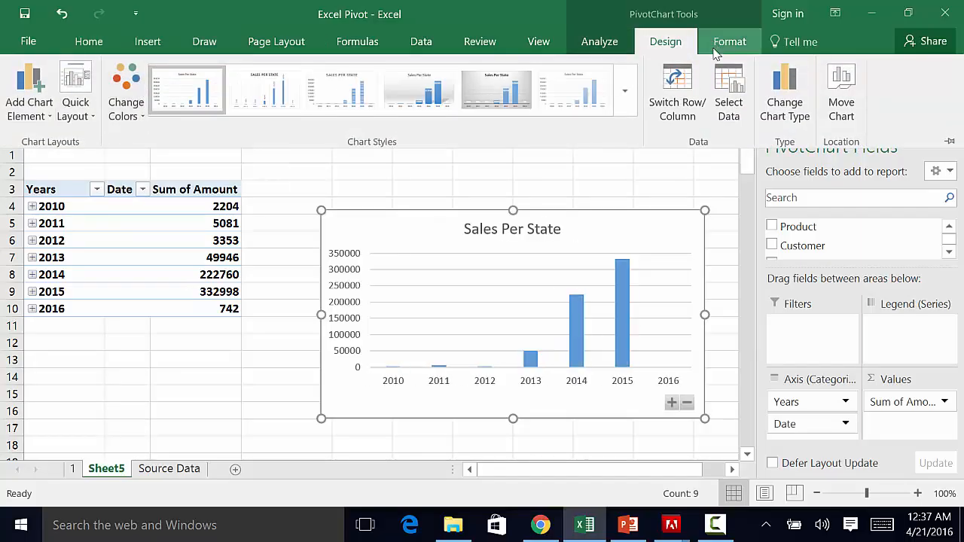
pyautogui.doubleClick(659, 43)
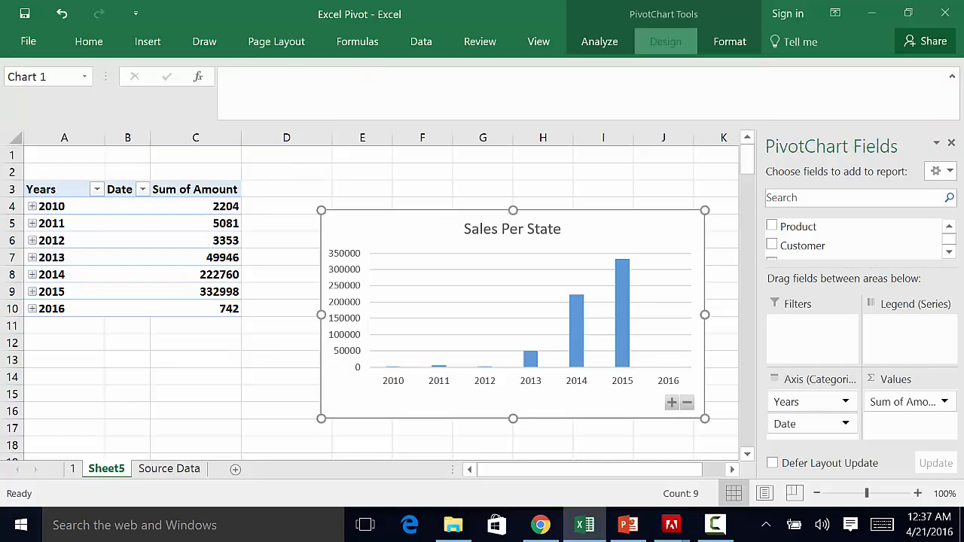
pyautogui.click(53, 208)
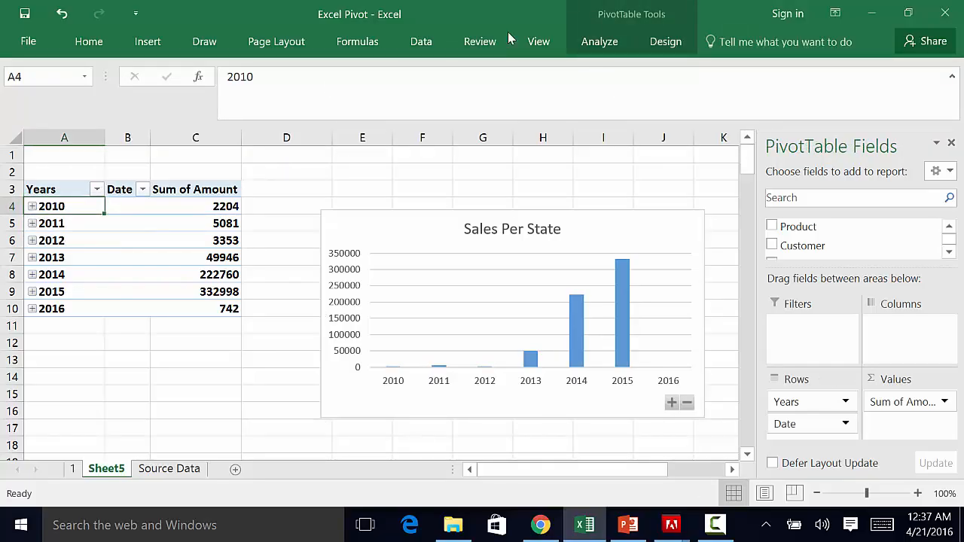
pyautogui.click(659, 44)
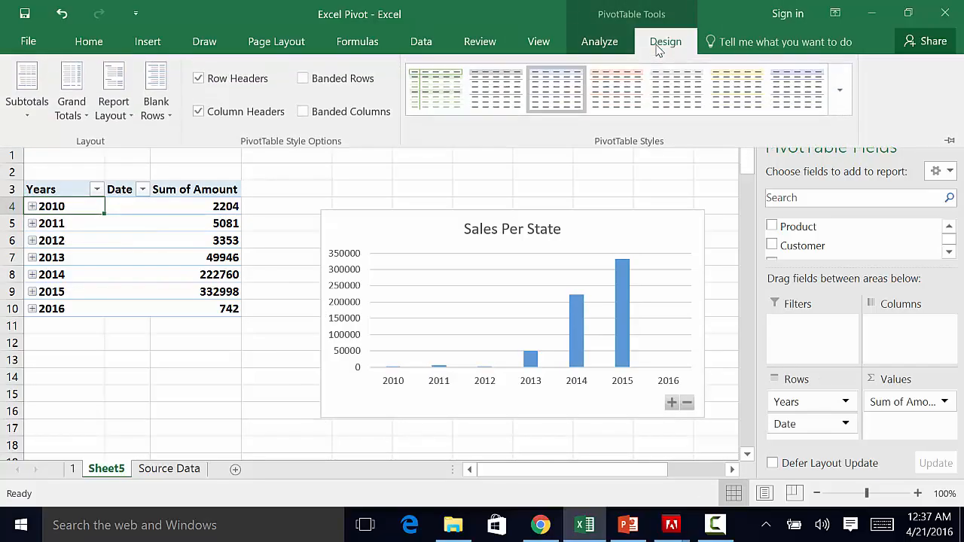
pyautogui.click(130, 114)
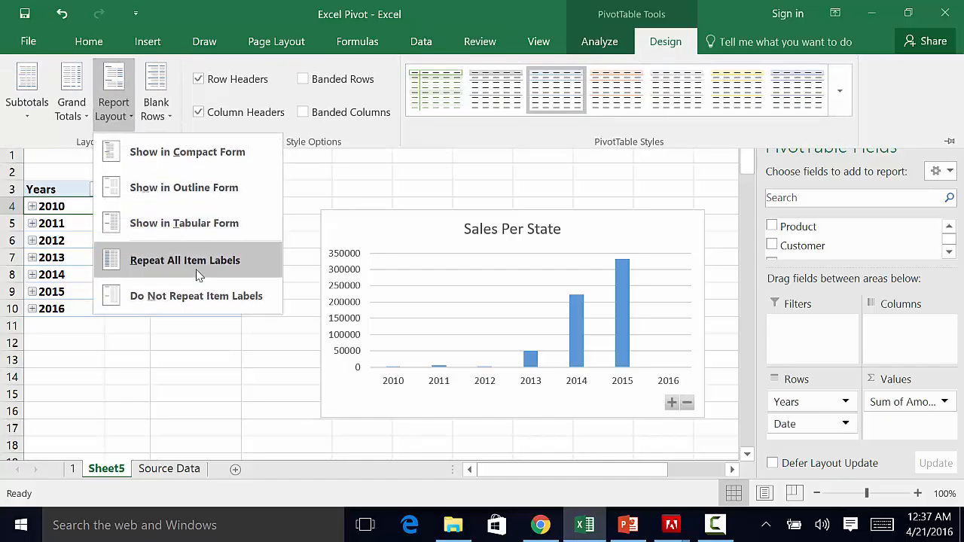
pyautogui.click(158, 223)
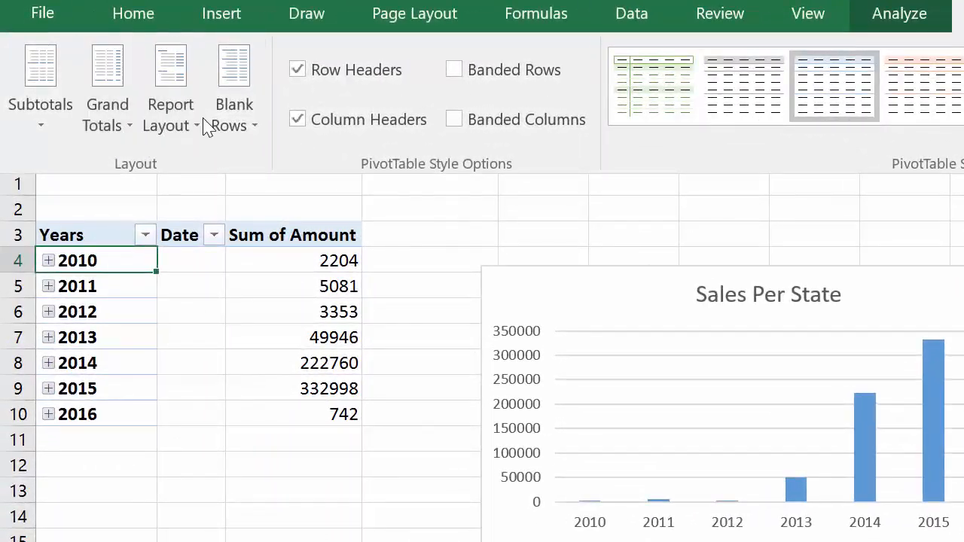
# Return the pivot table to Compact Form and move the Sales Per State chart closer to it, starting at column D.
pyautogui.click(196, 122)
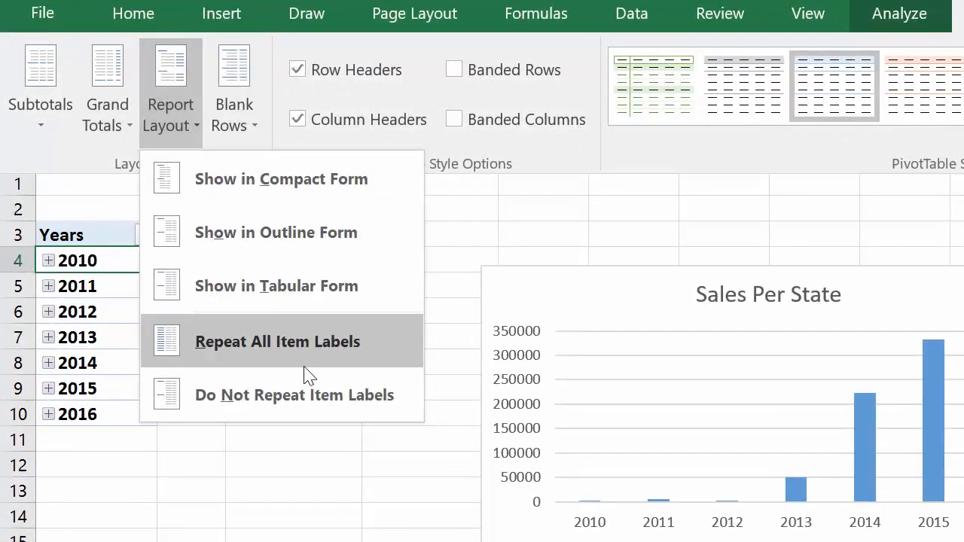
pyautogui.click(269, 179)
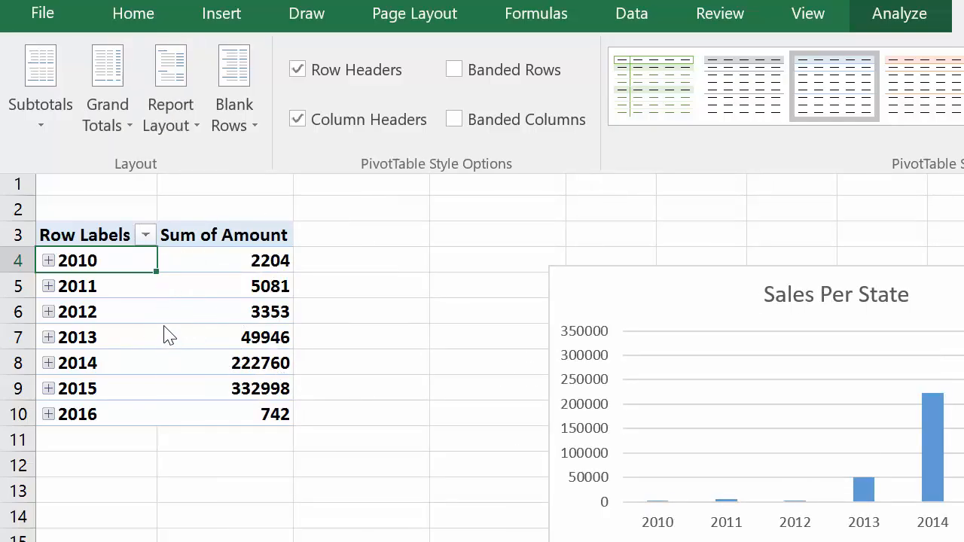
pyautogui.moveTo(162, 334)
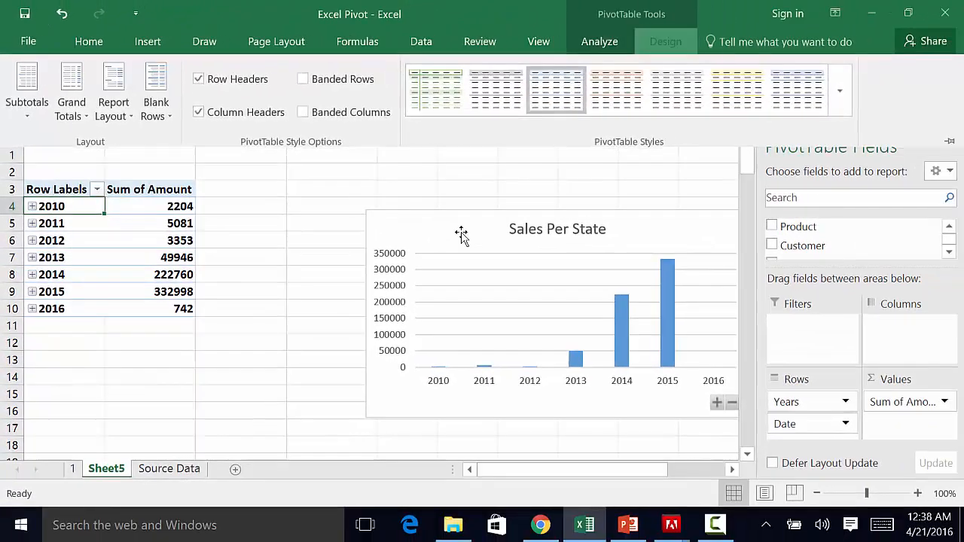
pyautogui.click(461, 235)
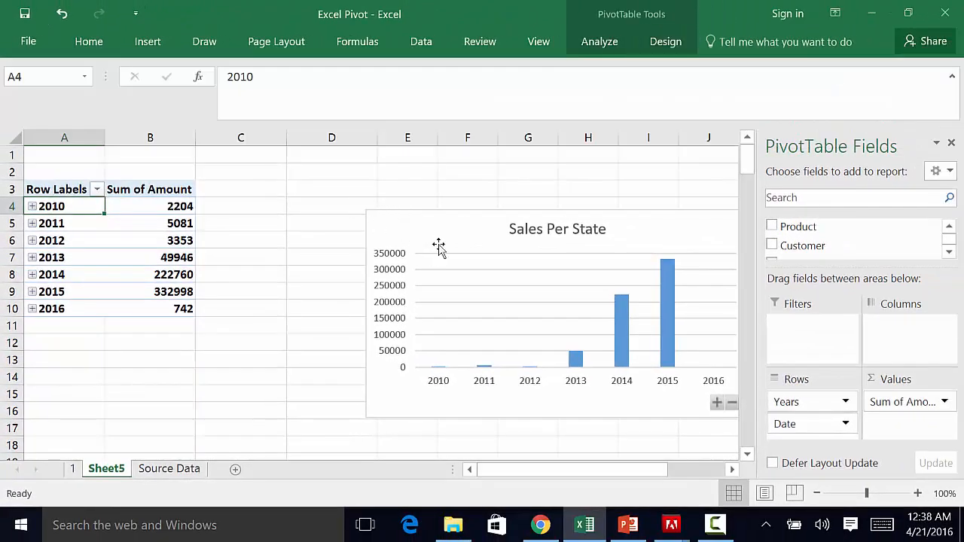
pyautogui.moveTo(443, 239); pyautogui.dragTo(365, 214)
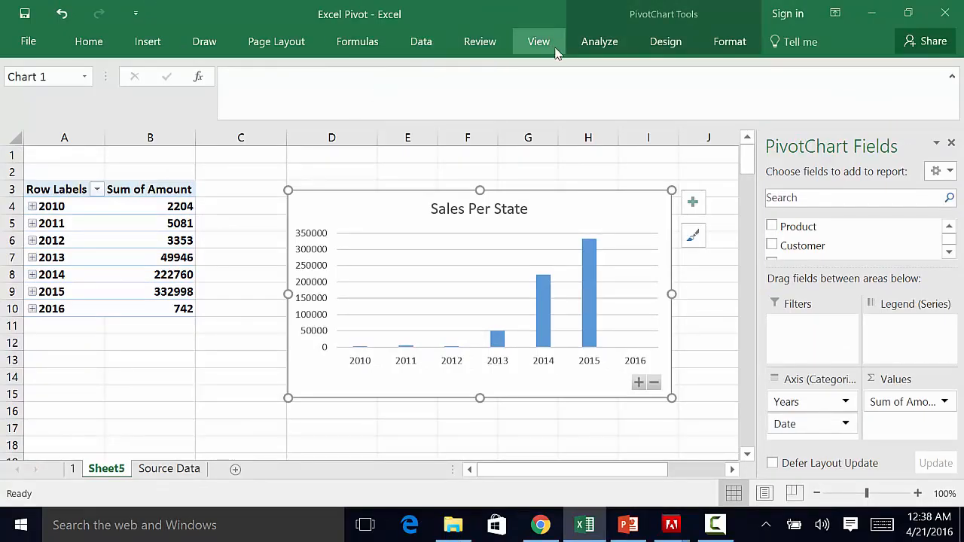
# Bring up the analysis commands for the selected Sales Per State chart.
pyautogui.click(590, 43)
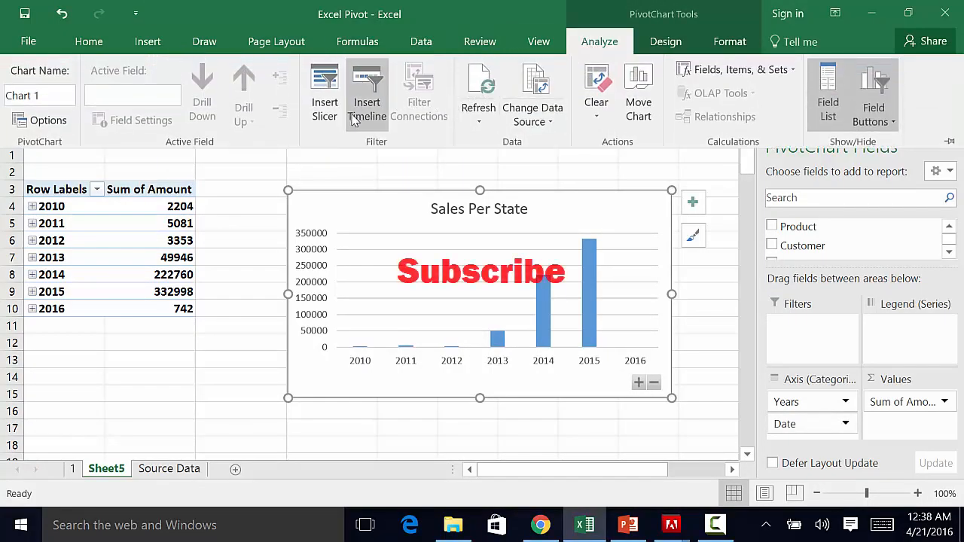